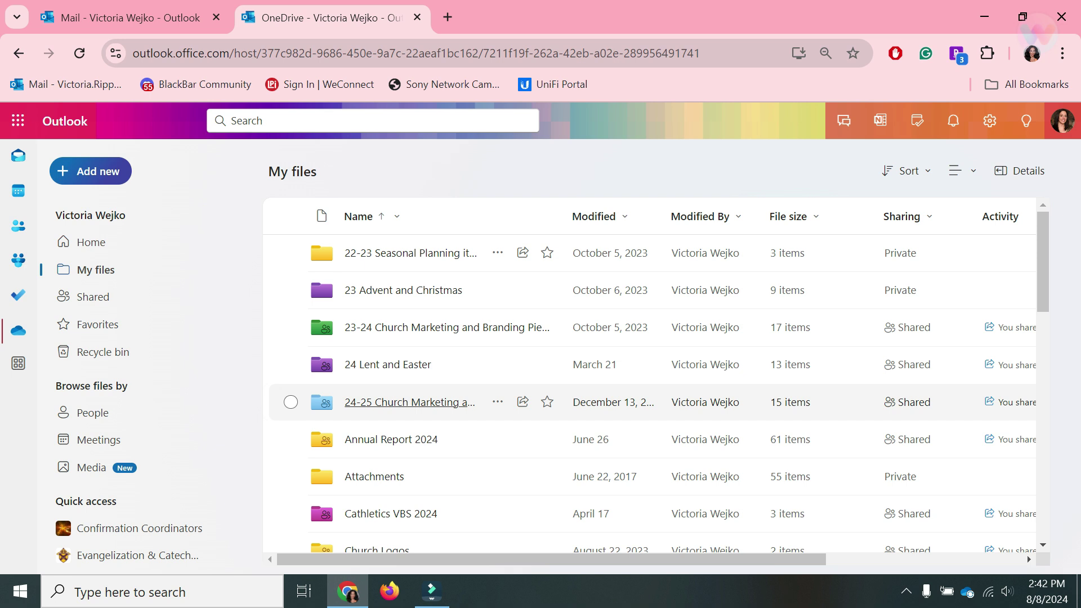
Open the Communications Calendar workbook in the 24-25 Church Marketing and Branding Pieces folder.
{"action": "left_click", "coordinate": [410, 402]}
{"action": "scroll", "coordinate": [653, 416], "scroll_direction": "down", "scroll_amount": 3}
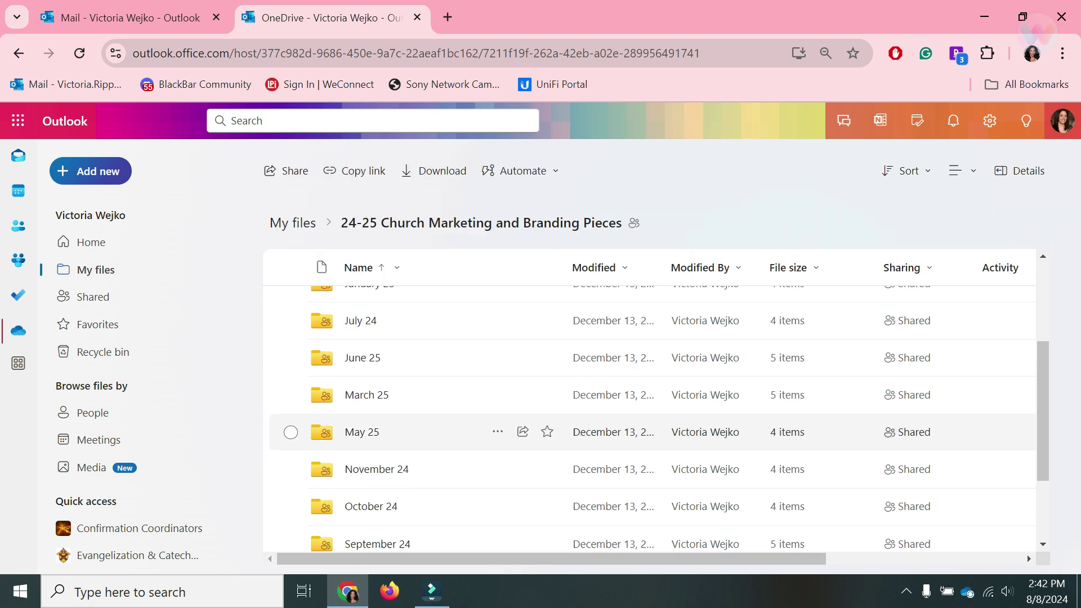
{"action": "scroll", "coordinate": [654, 415], "scroll_direction": "down", "scroll_amount": 2}
{"action": "left_click", "coordinate": [411, 532]}
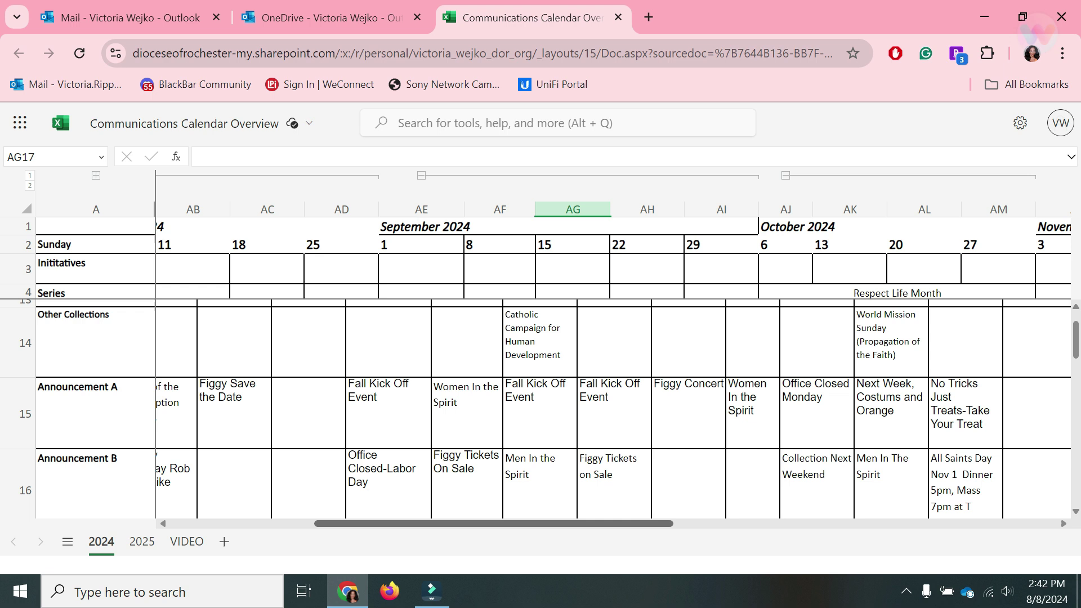
Scroll the 2024 sheet right to December and check the December 22 Announcement A entry.
{"action": "scroll", "coordinate": [541, 394], "scroll_direction": "right", "scroll_amount": 3}
{"action": "scroll", "coordinate": [540, 394], "scroll_direction": "right", "scroll_amount": 5}
{"action": "scroll", "coordinate": [541, 394], "scroll_direction": "right", "scroll_amount": 4}
{"action": "scroll", "coordinate": [540, 395], "scroll_direction": "right", "scroll_amount": 1}
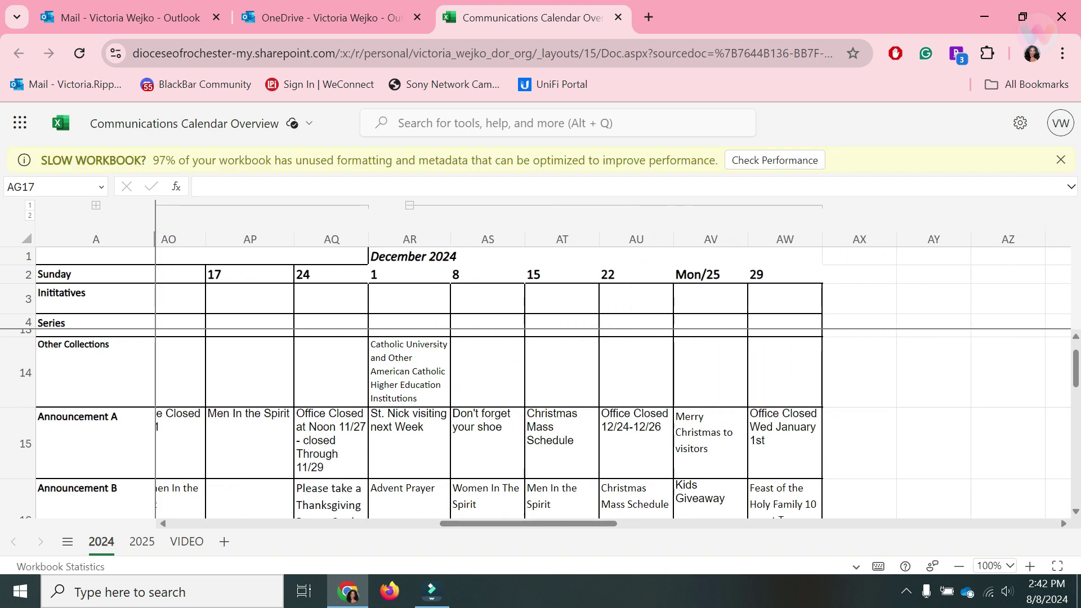
{"action": "left_click", "coordinate": [637, 443]}
{"action": "scroll", "coordinate": [636, 443], "scroll_direction": "down", "scroll_amount": 3}
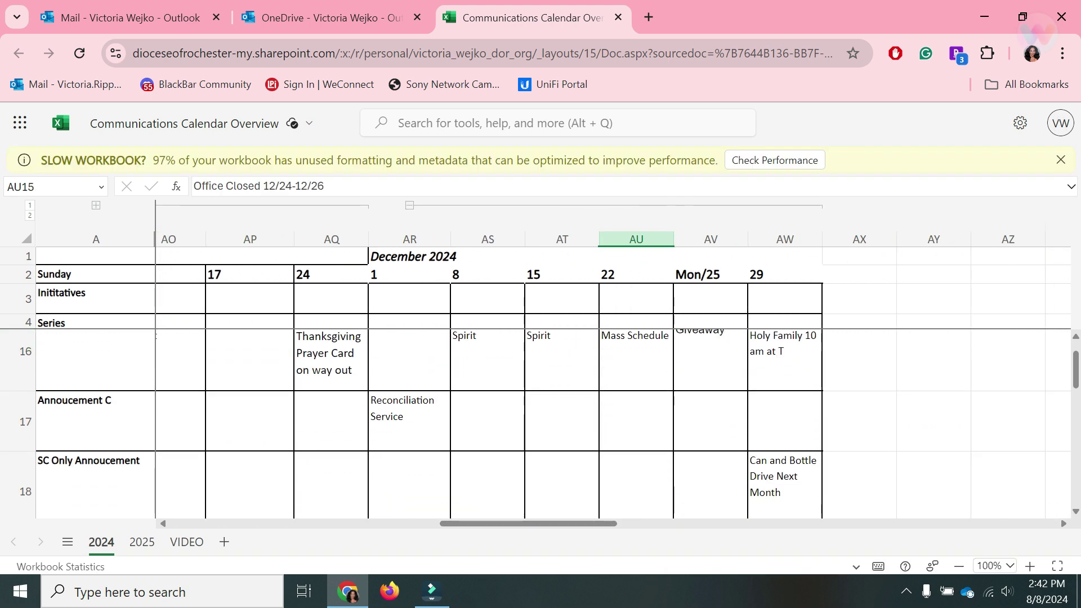
{"action": "scroll", "coordinate": [540, 423], "scroll_direction": "up", "scroll_amount": 1}
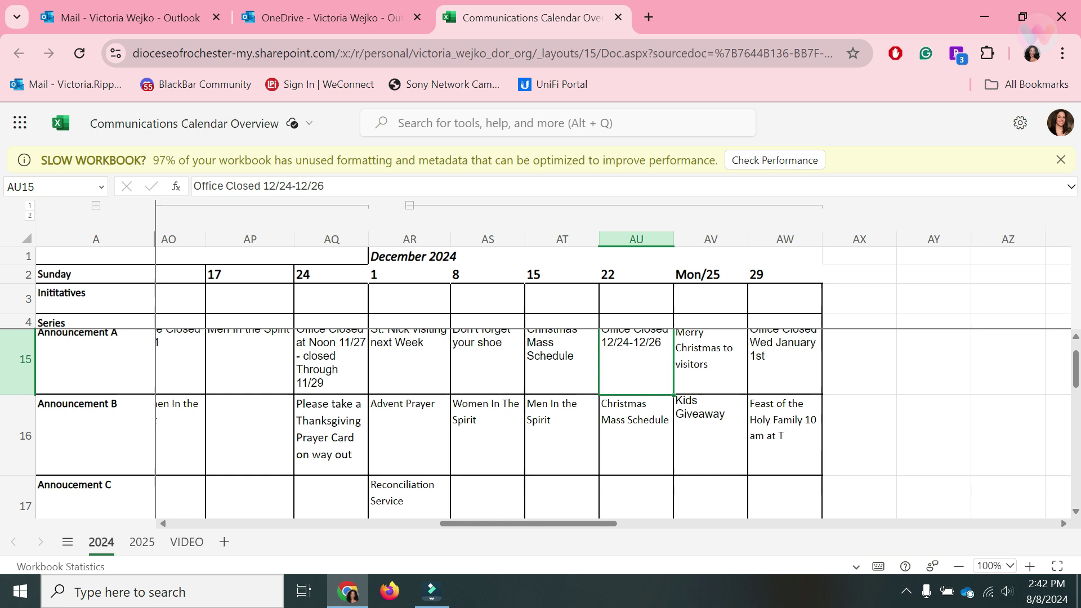
Scroll back left through the earlier months, then return to the OneDrive file list.
{"action": "scroll", "coordinate": [612, 364], "scroll_direction": "left", "scroll_amount": 1}
{"action": "scroll", "coordinate": [612, 364], "scroll_direction": "left", "scroll_amount": 3}
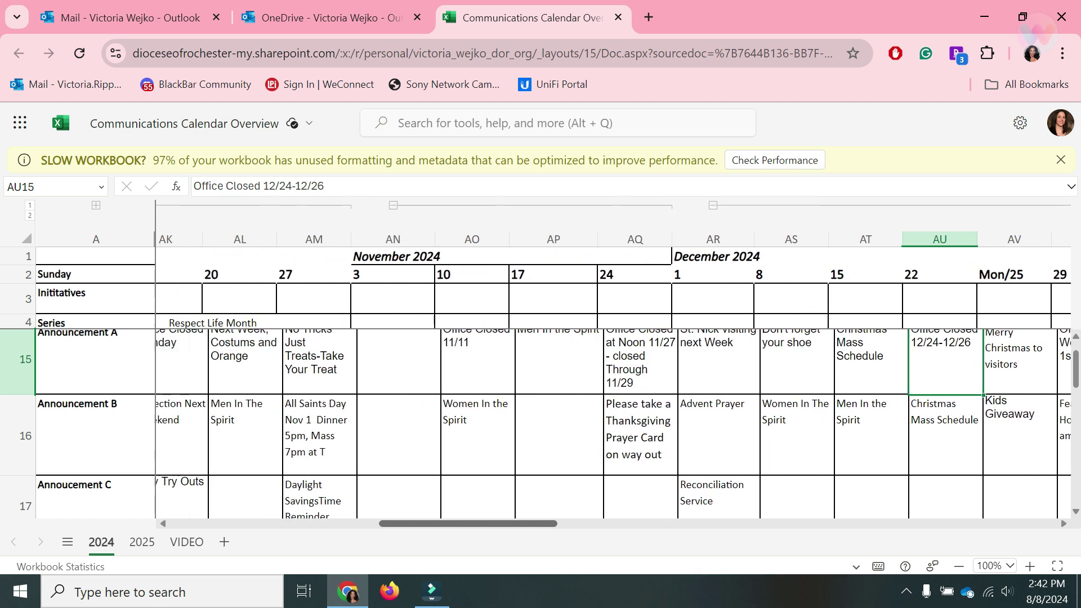
{"action": "scroll", "coordinate": [612, 364], "scroll_direction": "left", "scroll_amount": 3}
{"action": "scroll", "coordinate": [613, 364], "scroll_direction": "left", "scroll_amount": 1}
{"action": "scroll", "coordinate": [612, 364], "scroll_direction": "left", "scroll_amount": 2}
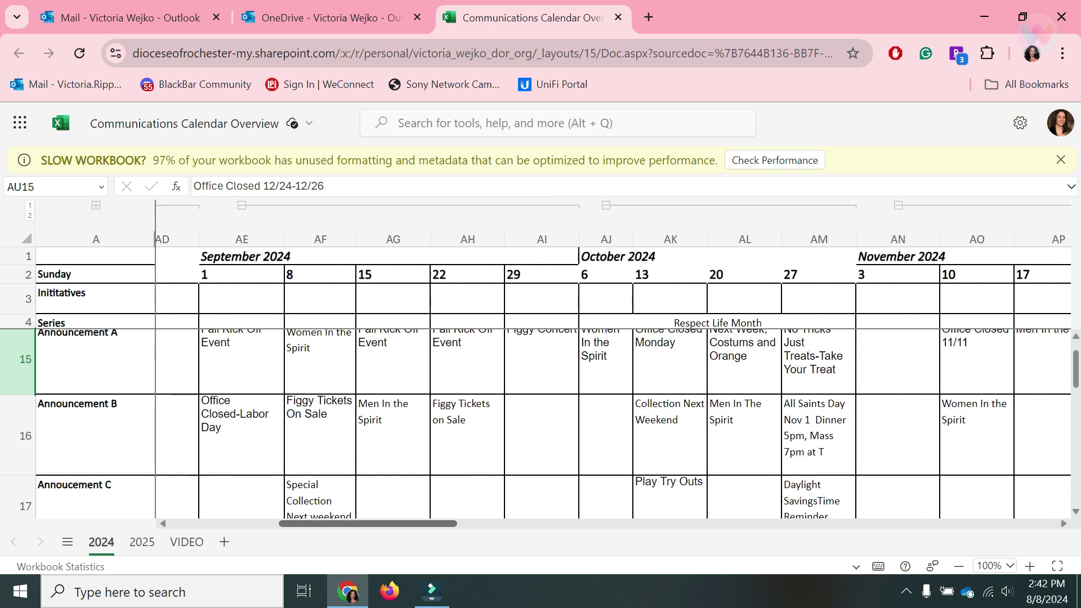
{"action": "scroll", "coordinate": [612, 364], "scroll_direction": "left", "scroll_amount": 1}
{"action": "scroll", "coordinate": [612, 364], "scroll_direction": "up", "scroll_amount": 1}
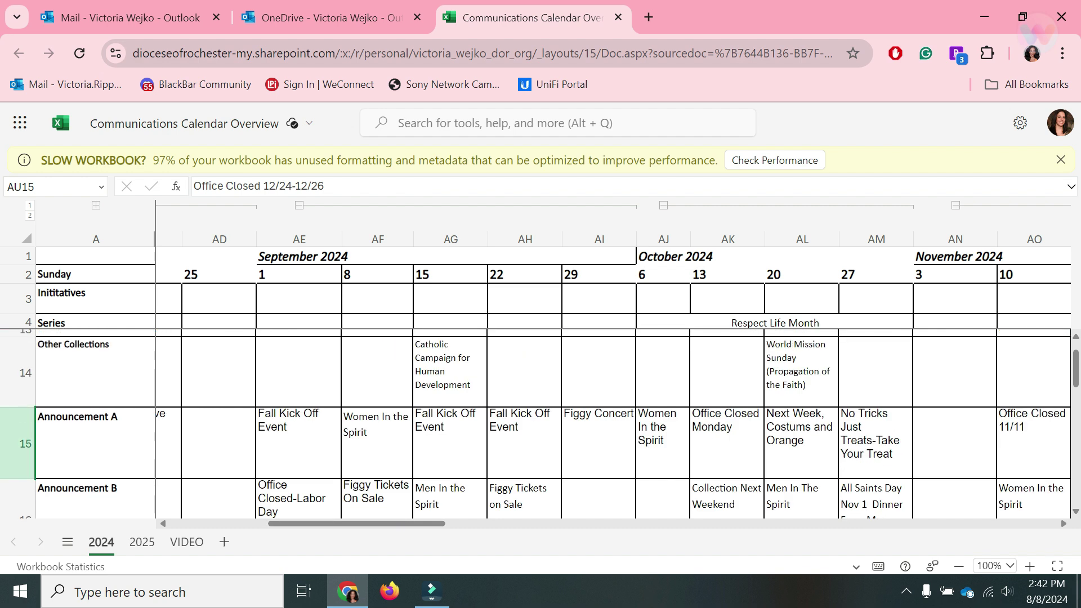
{"action": "scroll", "coordinate": [612, 363], "scroll_direction": "down", "scroll_amount": 1}
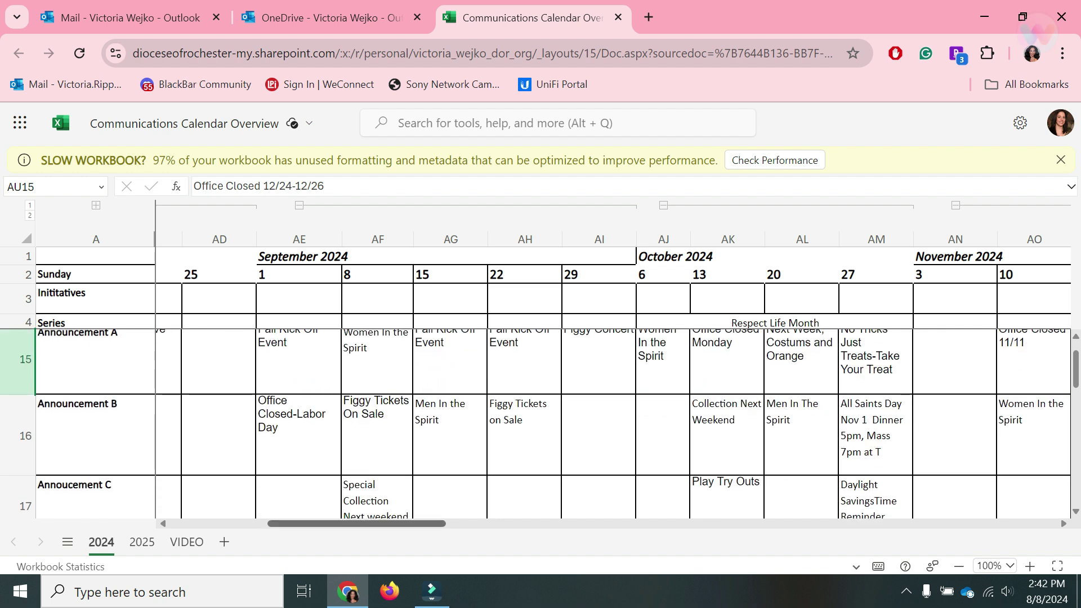
{"action": "scroll", "coordinate": [612, 363], "scroll_direction": "left", "scroll_amount": 3}
{"action": "scroll", "coordinate": [612, 364], "scroll_direction": "left", "scroll_amount": 1}
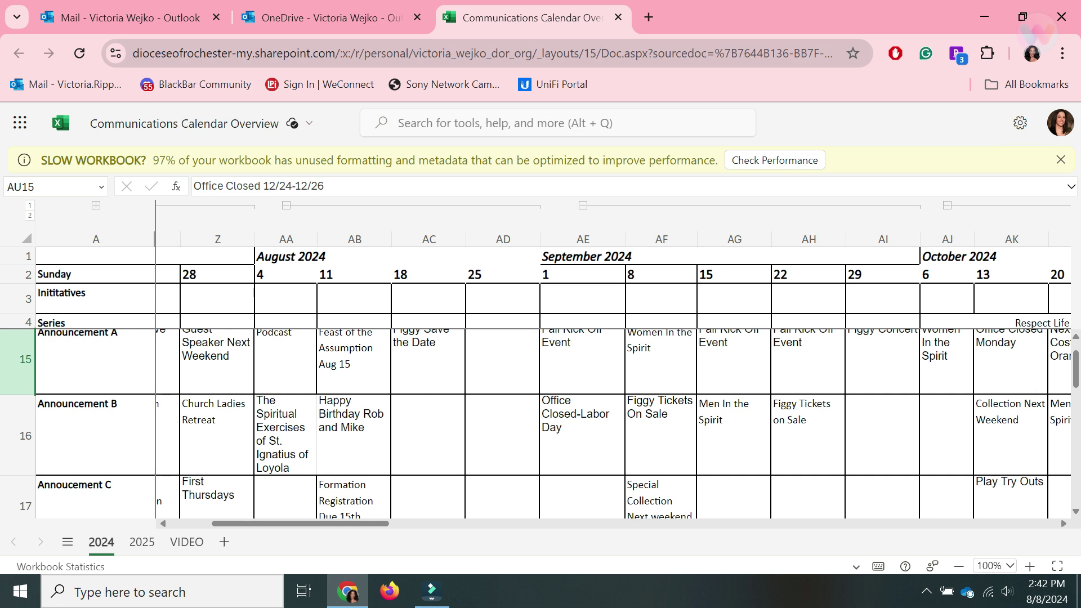
{"action": "left_click", "coordinate": [332, 18]}
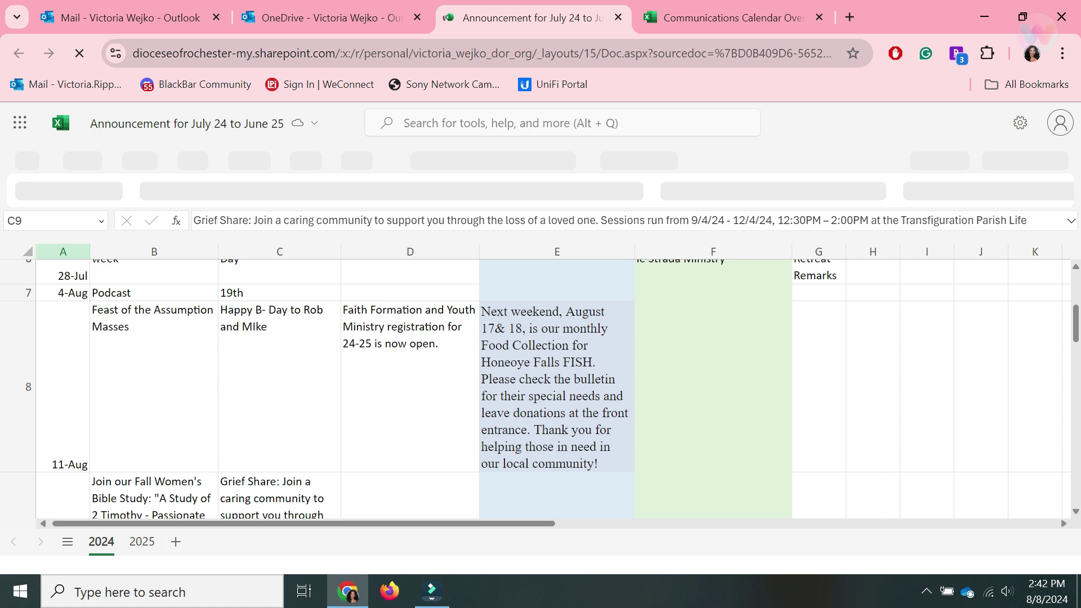
{"action": "scroll", "coordinate": [535, 389], "scroll_direction": "down", "scroll_amount": 3}
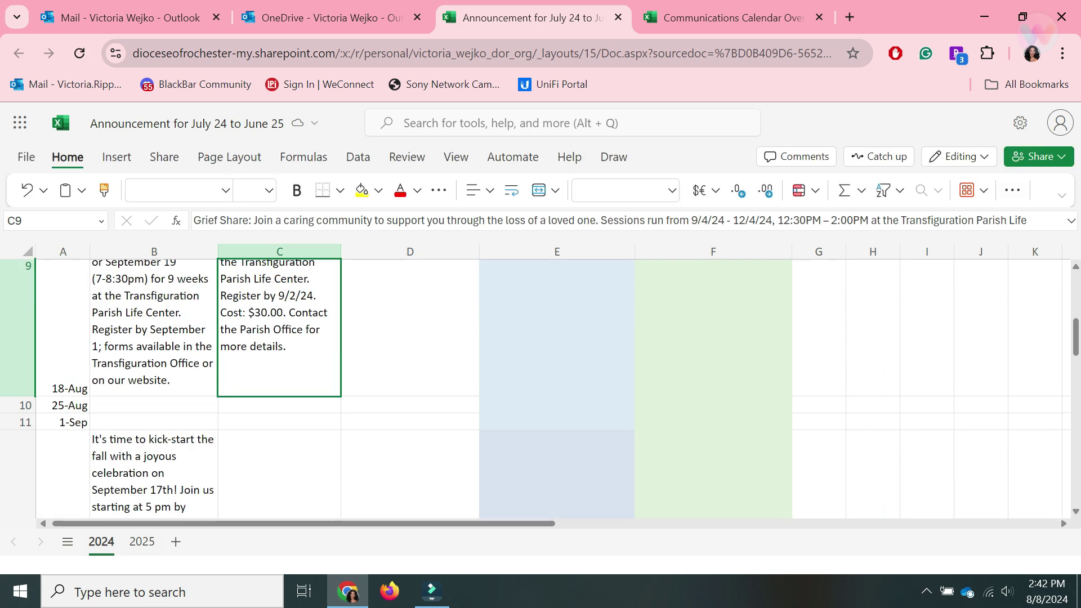
{"action": "scroll", "coordinate": [535, 389], "scroll_direction": "down", "scroll_amount": 3}
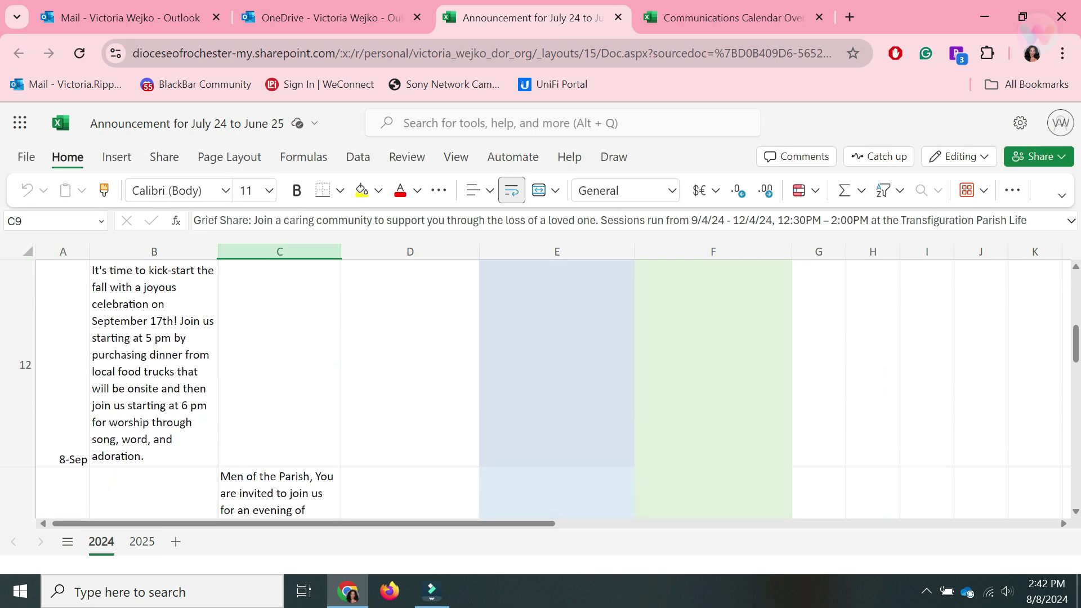
{"action": "left_click", "coordinate": [617, 18]}
Go back to My files and open the 23-24 Church Marketing and Branding Pieces folder.
{"action": "scroll", "coordinate": [647, 416], "scroll_direction": "up", "scroll_amount": 3}
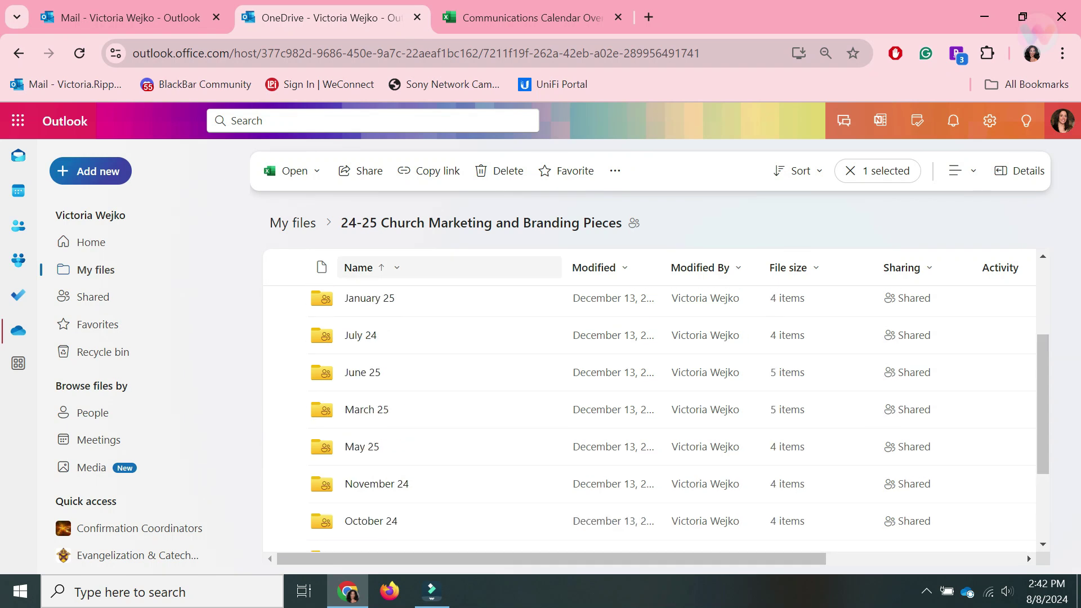
{"action": "scroll", "coordinate": [648, 416], "scroll_direction": "up", "scroll_amount": 5}
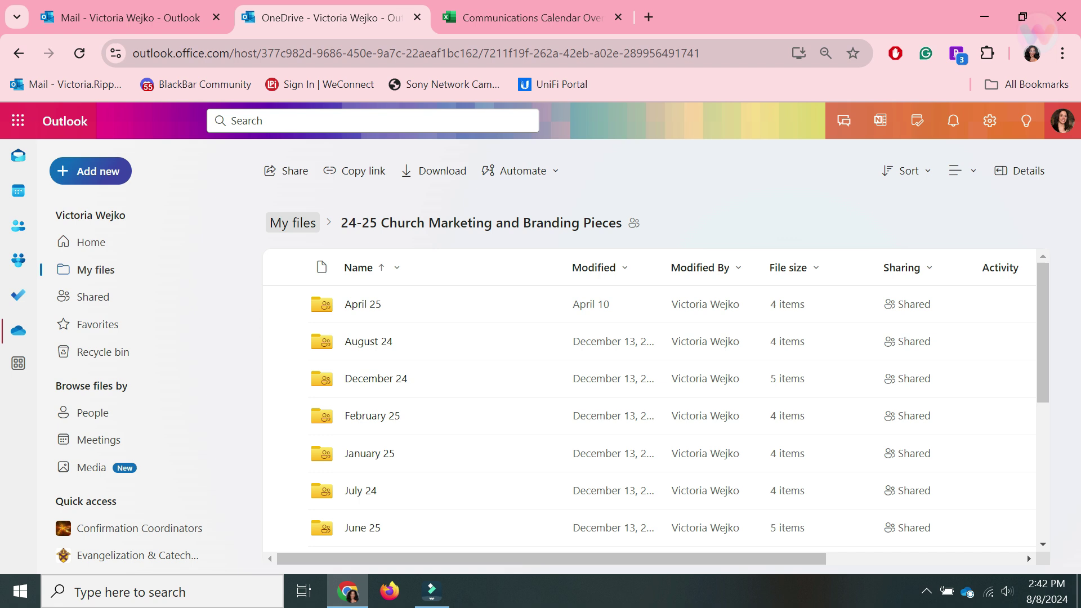
{"action": "key", "text": "alt+Left"}
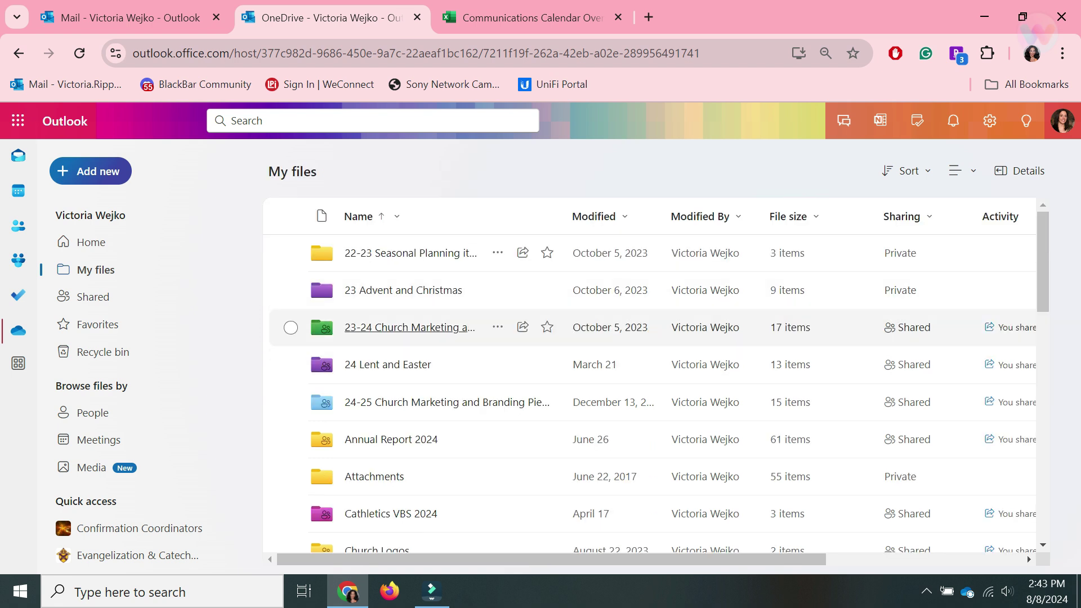
{"action": "left_click", "coordinate": [409, 327]}
{"action": "scroll", "coordinate": [410, 366], "scroll_direction": "down", "scroll_amount": 5}
{"action": "scroll", "coordinate": [406, 383], "scroll_direction": "down", "scroll_amount": 3}
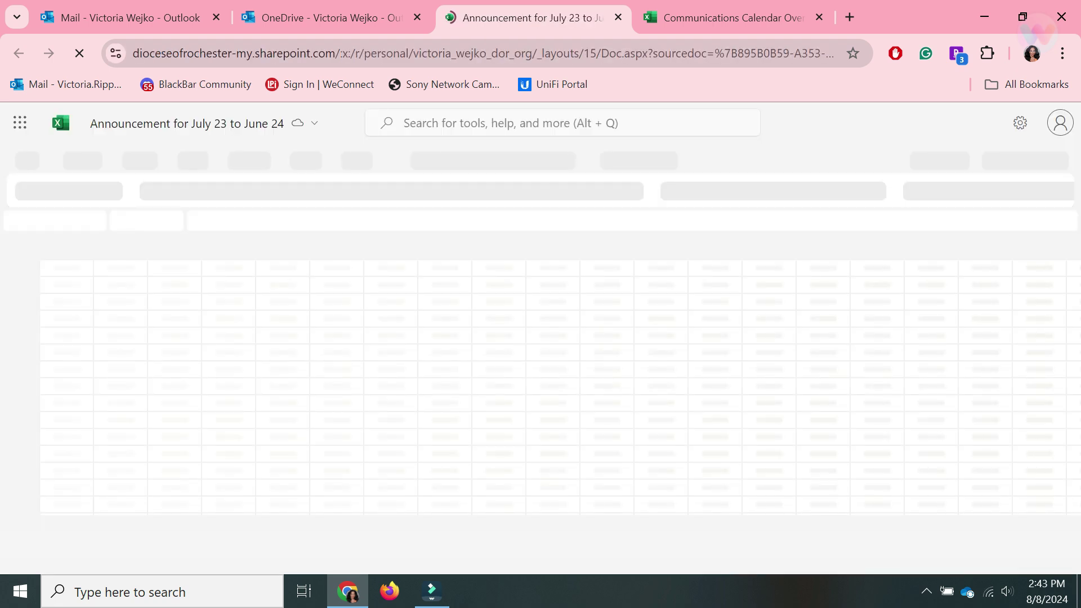
{"action": "scroll", "coordinate": [540, 389], "scroll_direction": "down", "scroll_amount": 3}
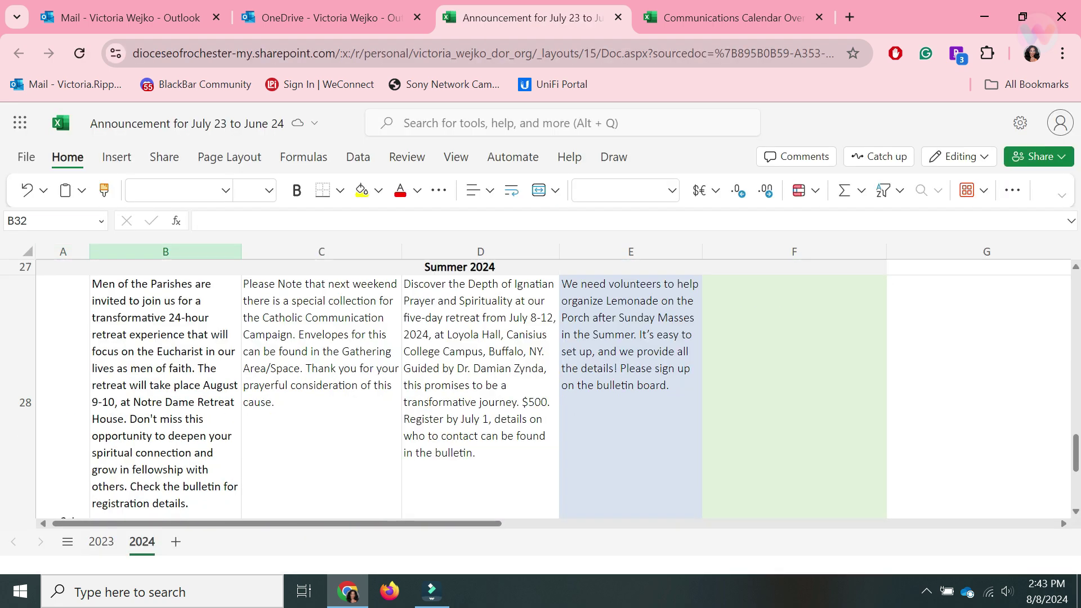
{"action": "scroll", "coordinate": [540, 389], "scroll_direction": "down", "scroll_amount": 1}
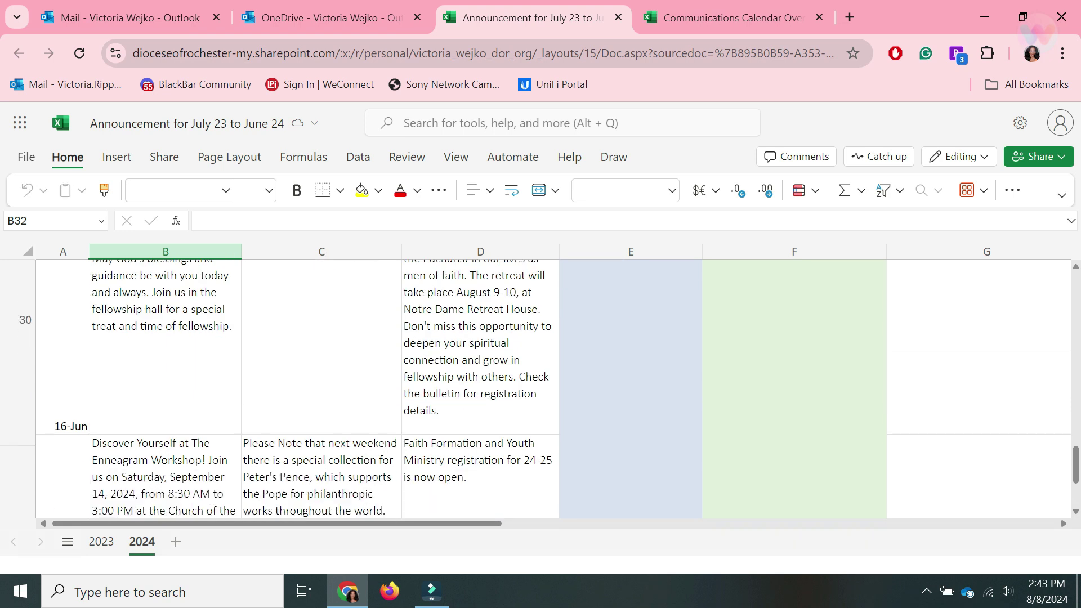
{"action": "scroll", "coordinate": [541, 389], "scroll_direction": "down", "scroll_amount": 2}
{"action": "scroll", "coordinate": [541, 389], "scroll_direction": "down", "scroll_amount": 1}
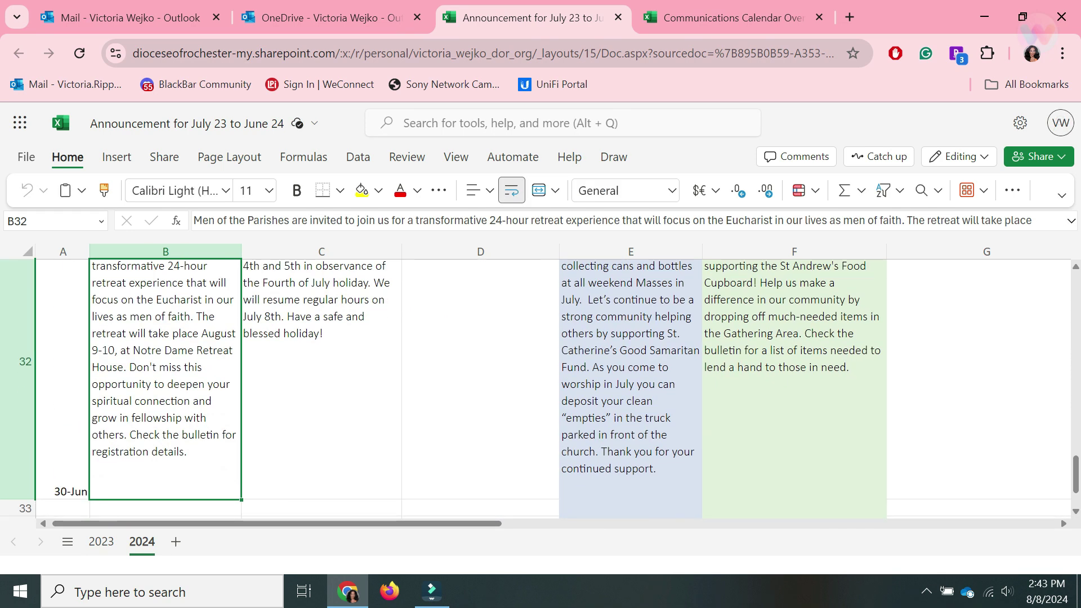
{"action": "scroll", "coordinate": [541, 388], "scroll_direction": "down", "scroll_amount": 1}
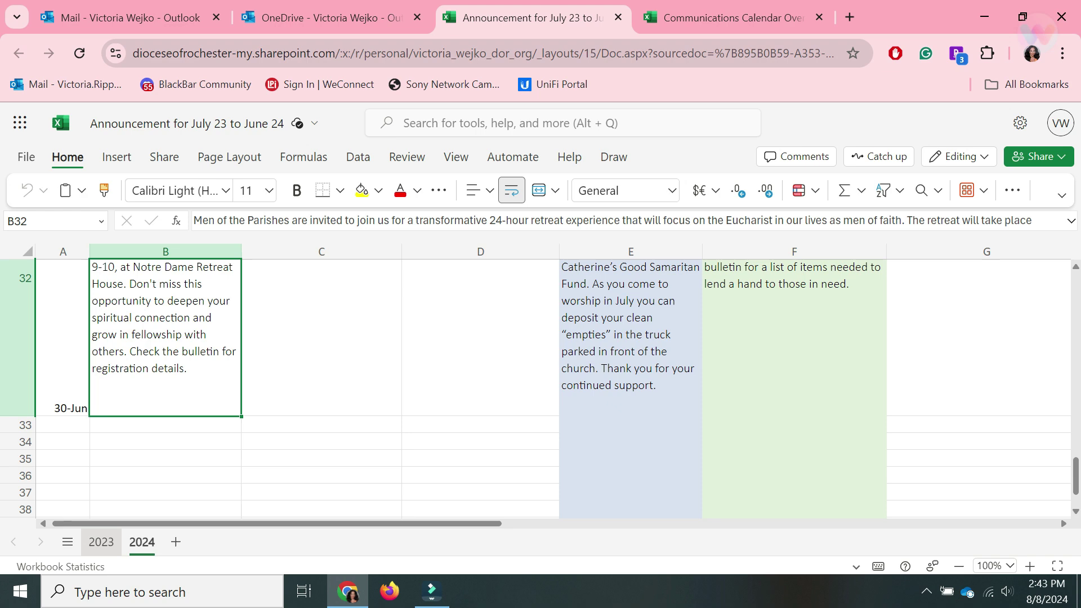
{"action": "left_click", "coordinate": [102, 541]}
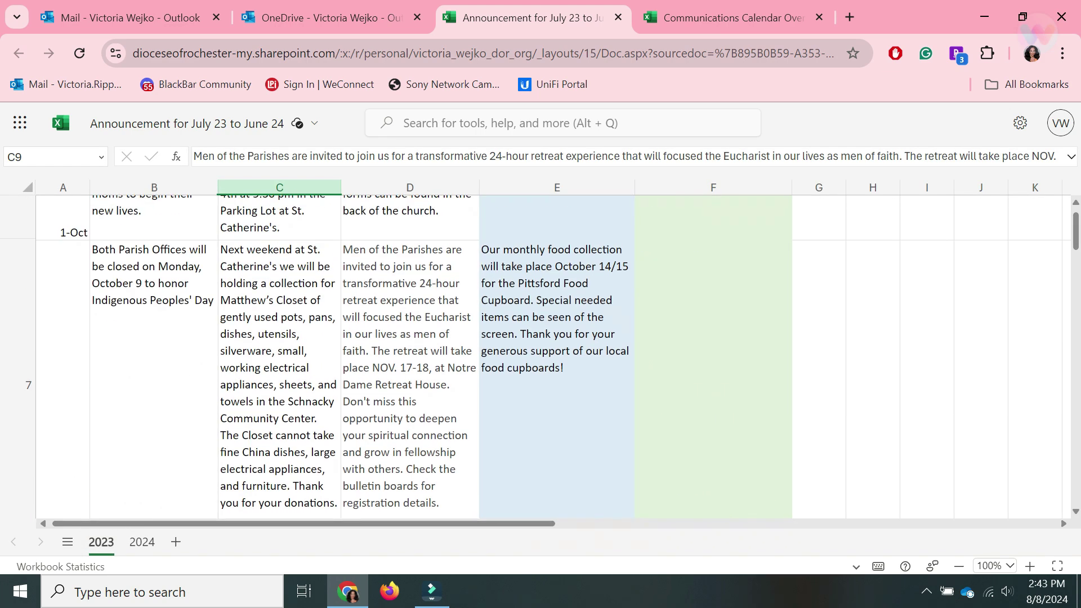
{"action": "scroll", "coordinate": [540, 354], "scroll_direction": "up", "scroll_amount": 1}
{"action": "scroll", "coordinate": [541, 355], "scroll_direction": "up", "scroll_amount": 2}
{"action": "scroll", "coordinate": [541, 355], "scroll_direction": "up", "scroll_amount": 2}
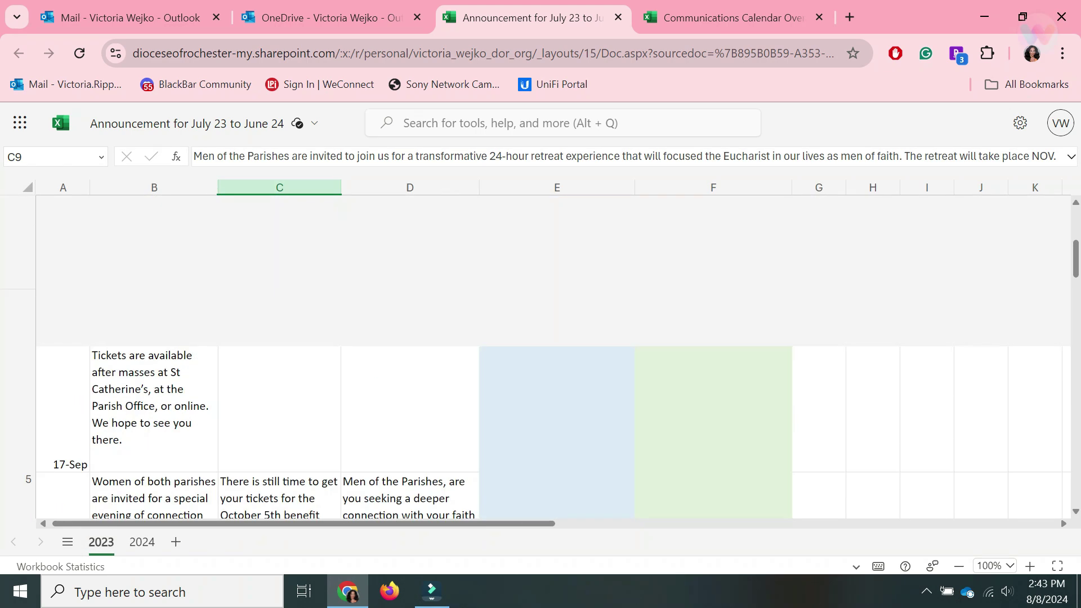
{"action": "scroll", "coordinate": [540, 354], "scroll_direction": "up", "scroll_amount": 1}
{"action": "scroll", "coordinate": [540, 355], "scroll_direction": "up", "scroll_amount": 3}
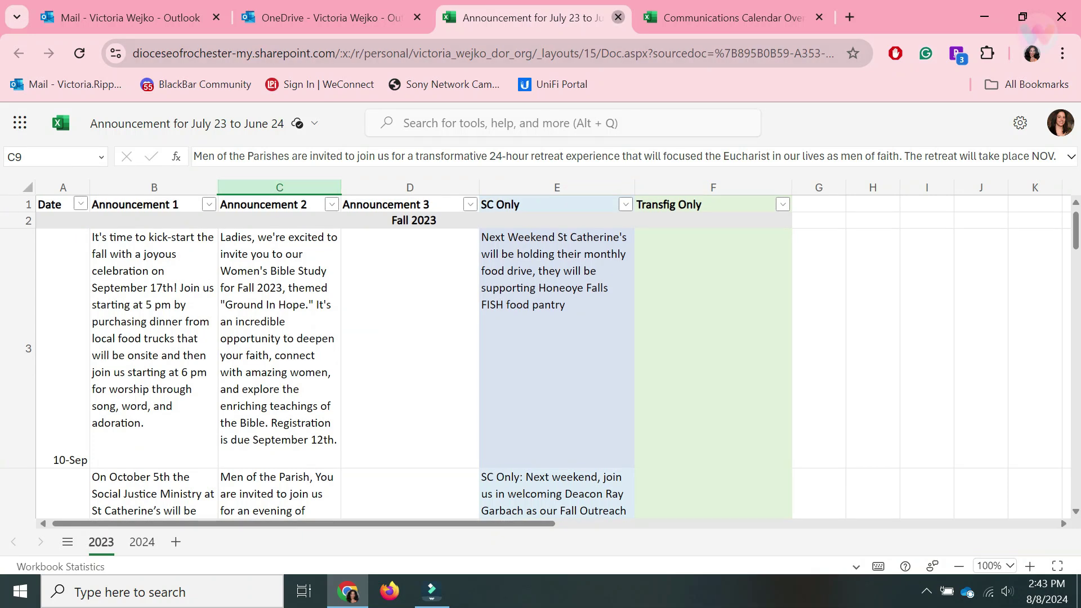
{"action": "left_click", "coordinate": [619, 18]}
{"action": "key", "text": "ctrl+Tab"}
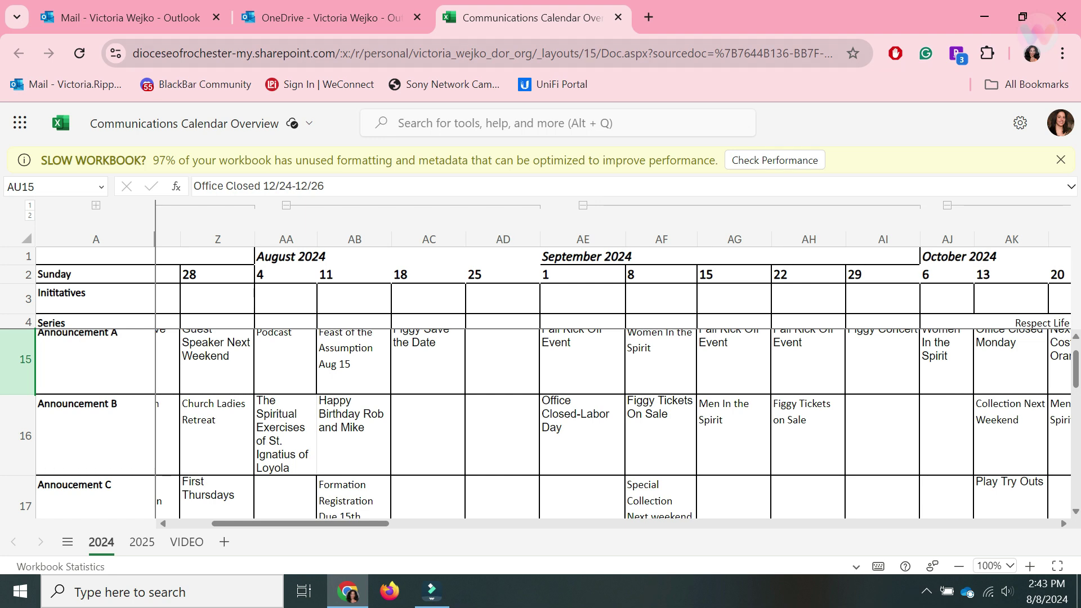
{"action": "scroll", "coordinate": [540, 423], "scroll_direction": "down", "scroll_amount": 3}
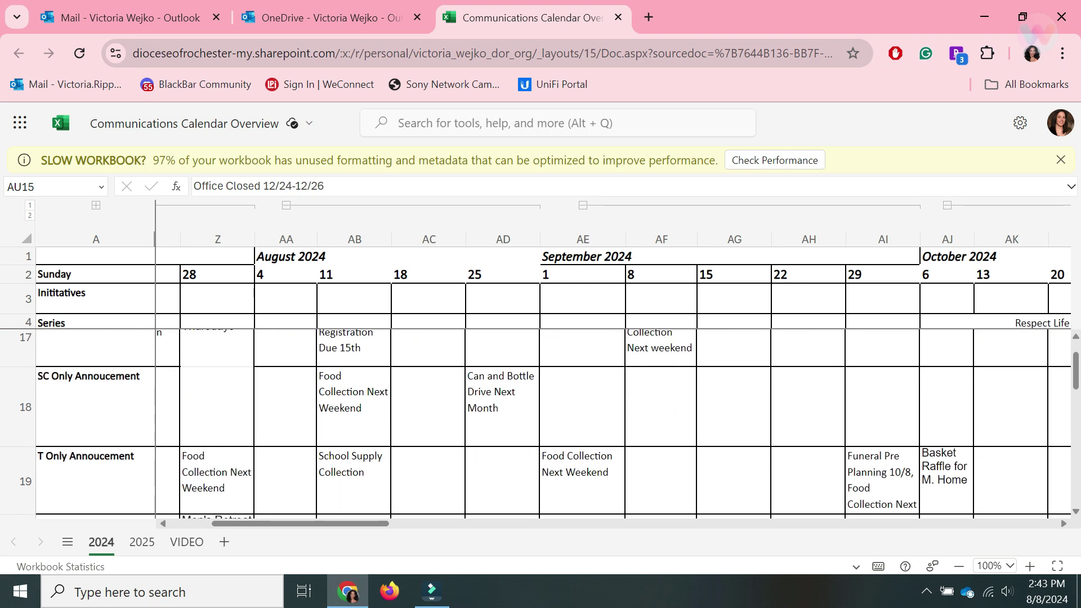
{"action": "scroll", "coordinate": [540, 422], "scroll_direction": "up", "scroll_amount": 2}
Back in OneDrive, open the August 2023 > August 27 folder of the 23-24 marketing pieces.
{"action": "key", "text": "ctrl+shift+Tab"}
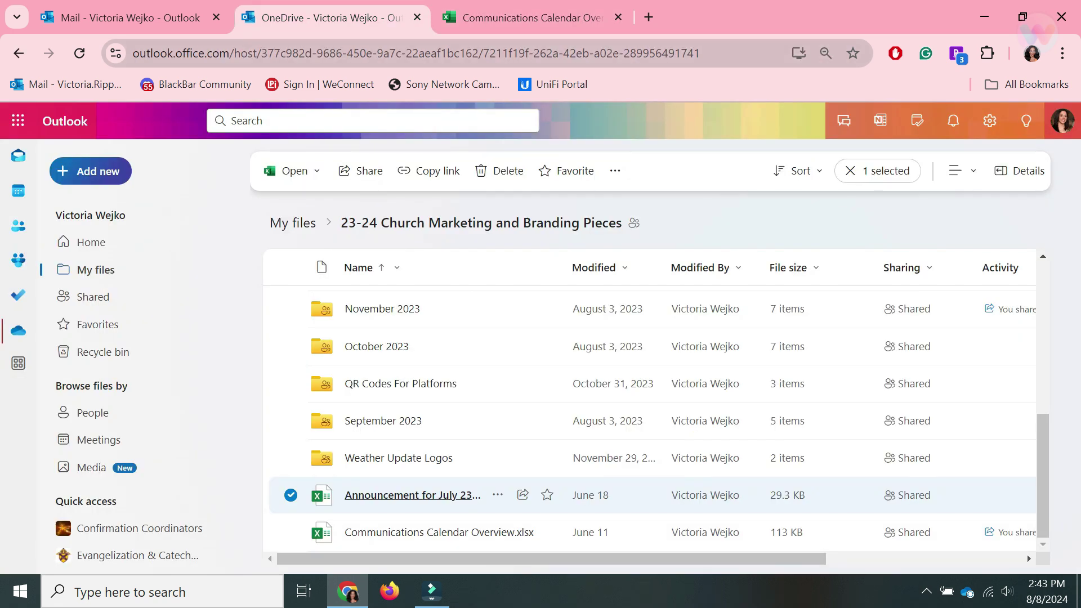
{"action": "scroll", "coordinate": [423, 451], "scroll_direction": "up", "scroll_amount": 5}
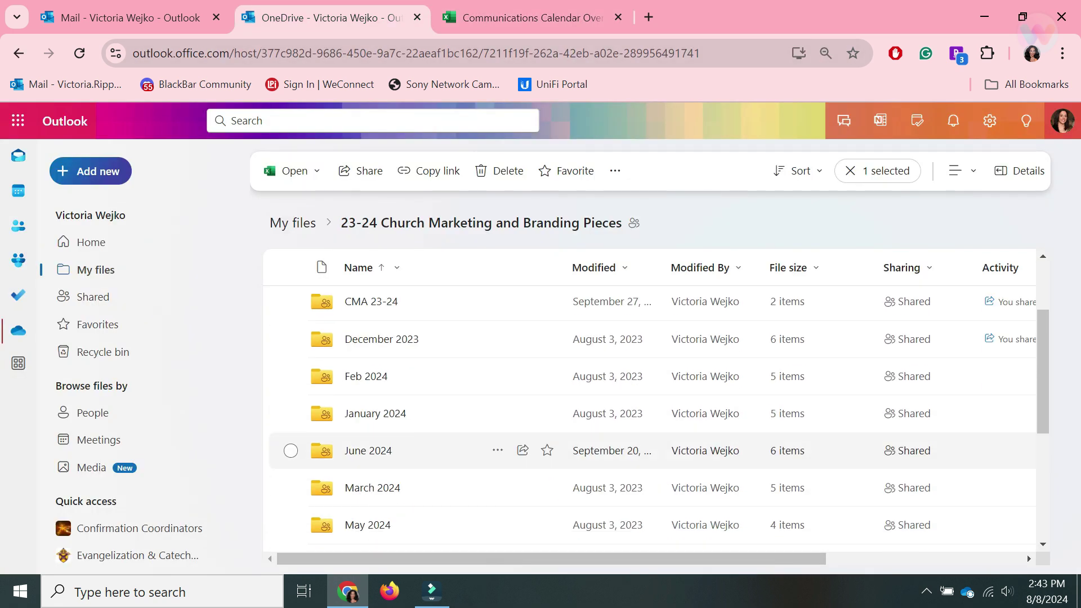
{"action": "scroll", "coordinate": [422, 450], "scroll_direction": "up", "scroll_amount": 2}
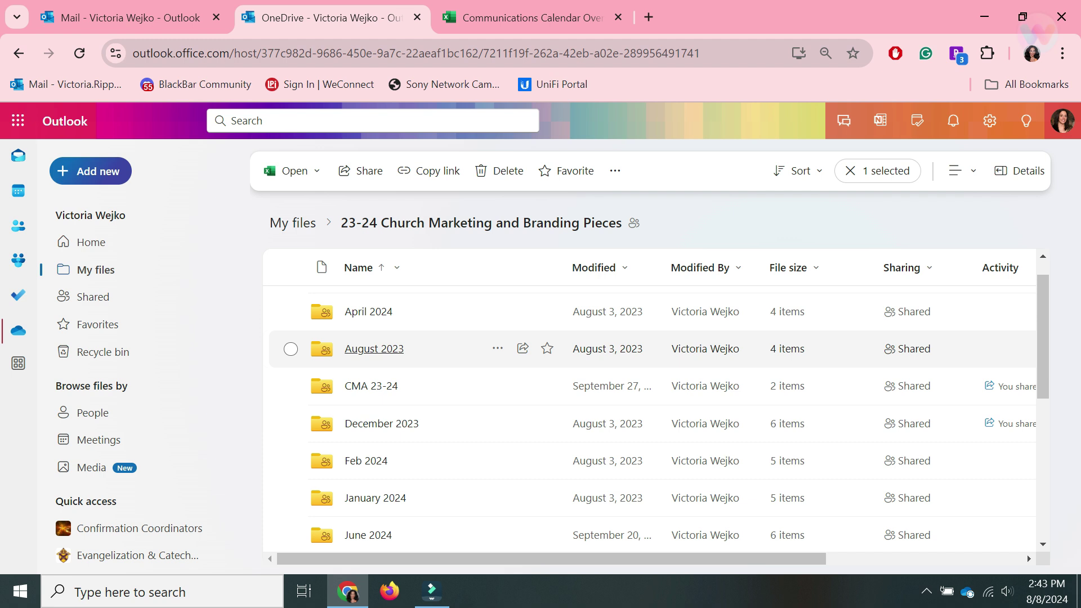
{"action": "left_click", "coordinate": [374, 349]}
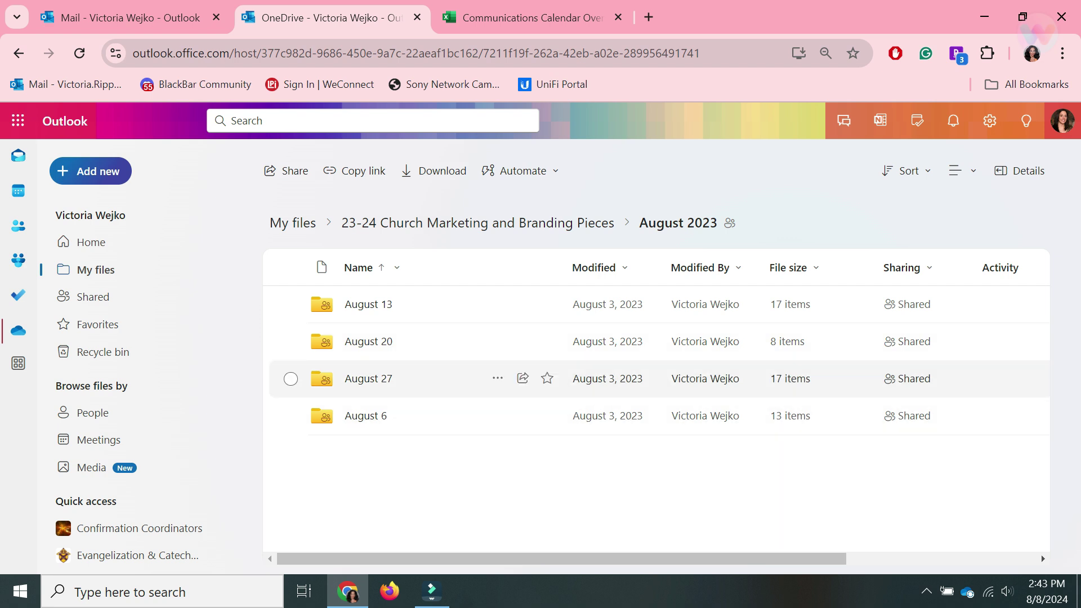
{"action": "left_click", "coordinate": [368, 378]}
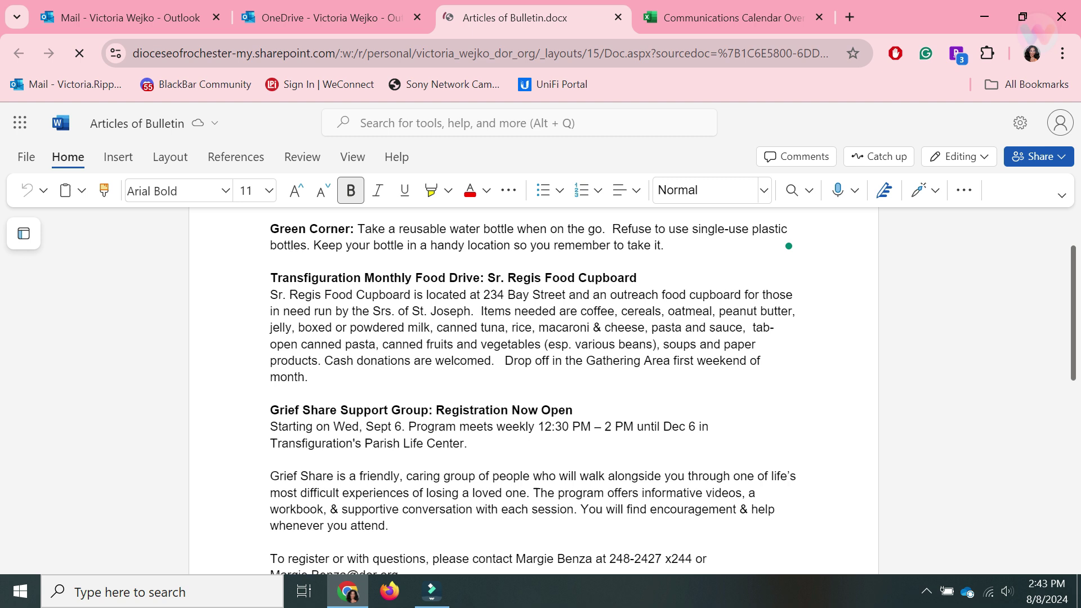
{"action": "scroll", "coordinate": [534, 394], "scroll_direction": "down", "scroll_amount": 3}
{"action": "scroll", "coordinate": [533, 395], "scroll_direction": "down", "scroll_amount": 2}
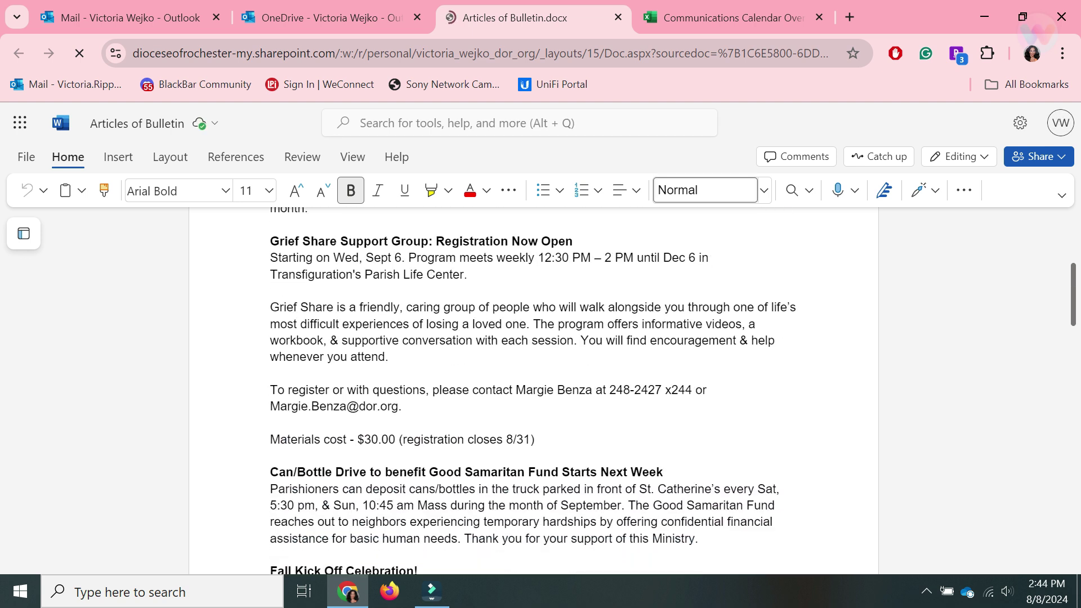
{"action": "scroll", "coordinate": [534, 394], "scroll_direction": "down", "scroll_amount": 2}
{"action": "scroll", "coordinate": [533, 394], "scroll_direction": "down", "scroll_amount": 3}
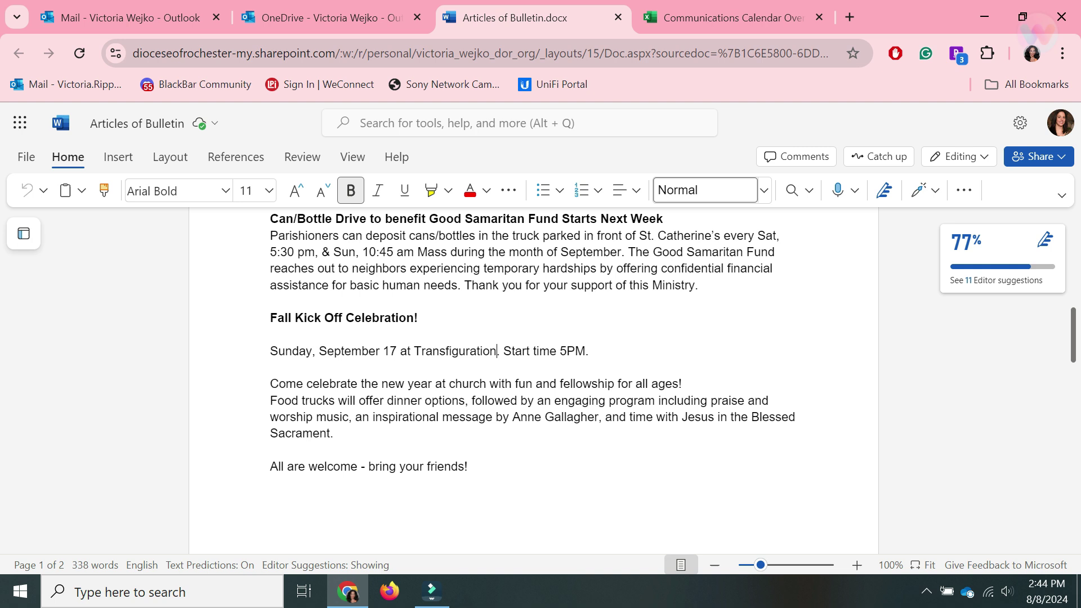
{"action": "left_click", "coordinate": [790, 352]}
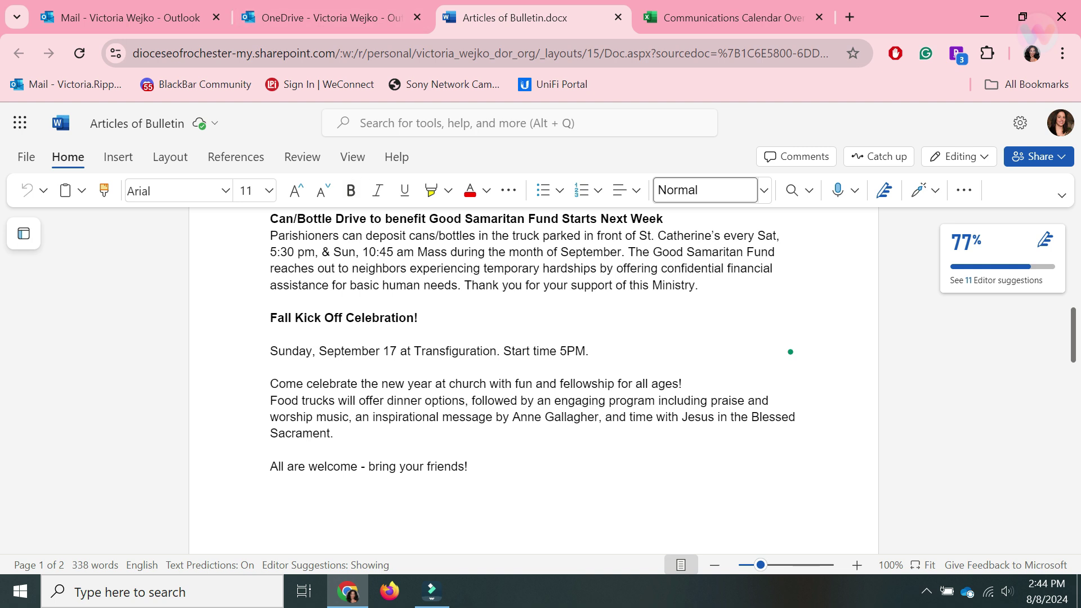
Close Articles of Bulletin and navigate to 24-25 Church Marketing > August 24 > Aug 25.
{"action": "left_click", "coordinate": [618, 18]}
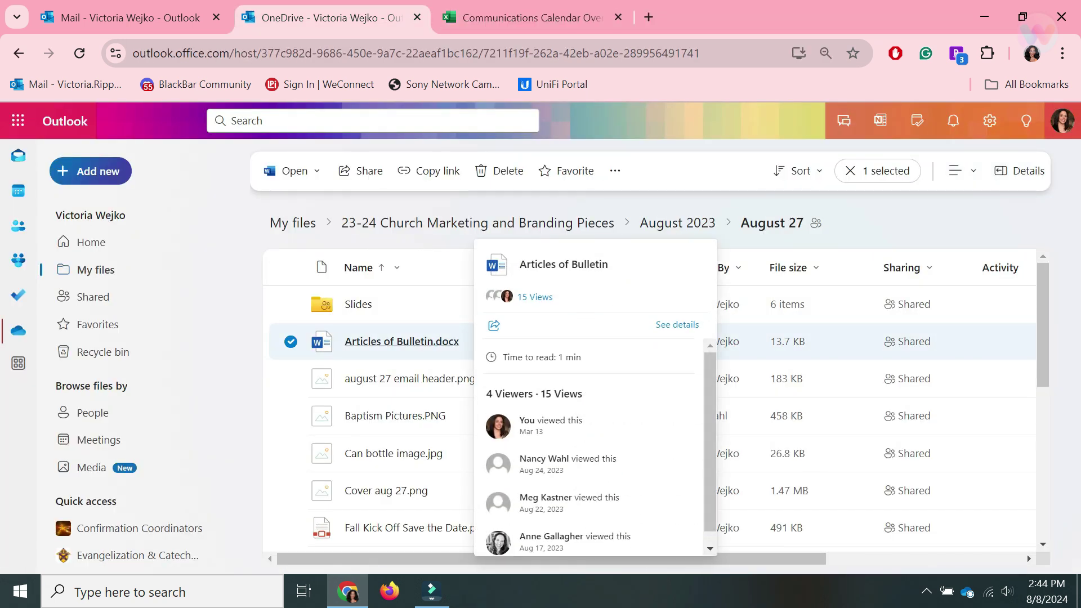
{"action": "key", "text": "Escape"}
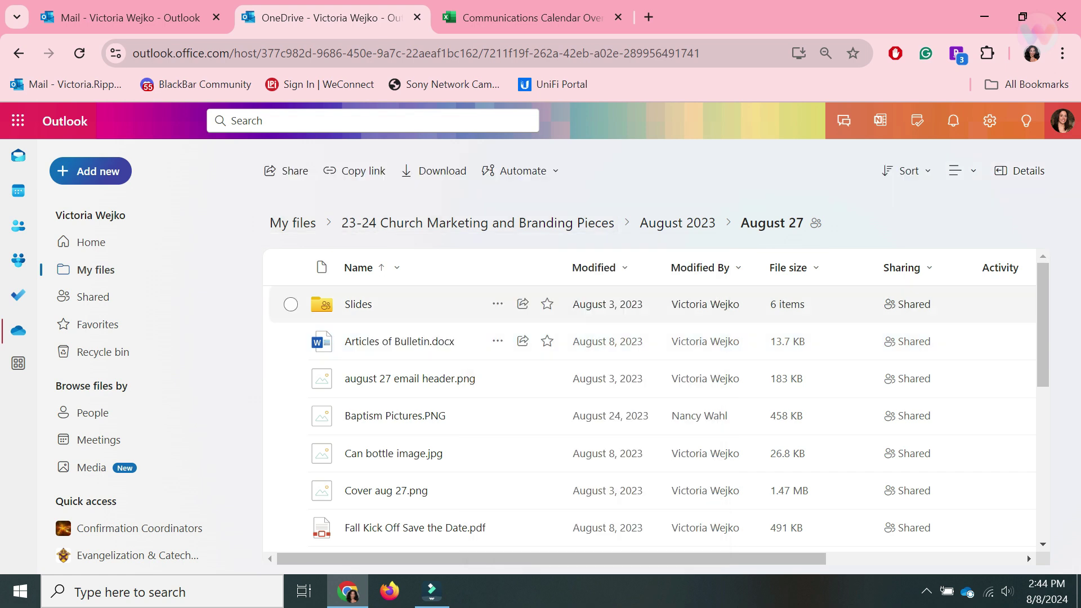
{"action": "left_click", "coordinate": [292, 223]}
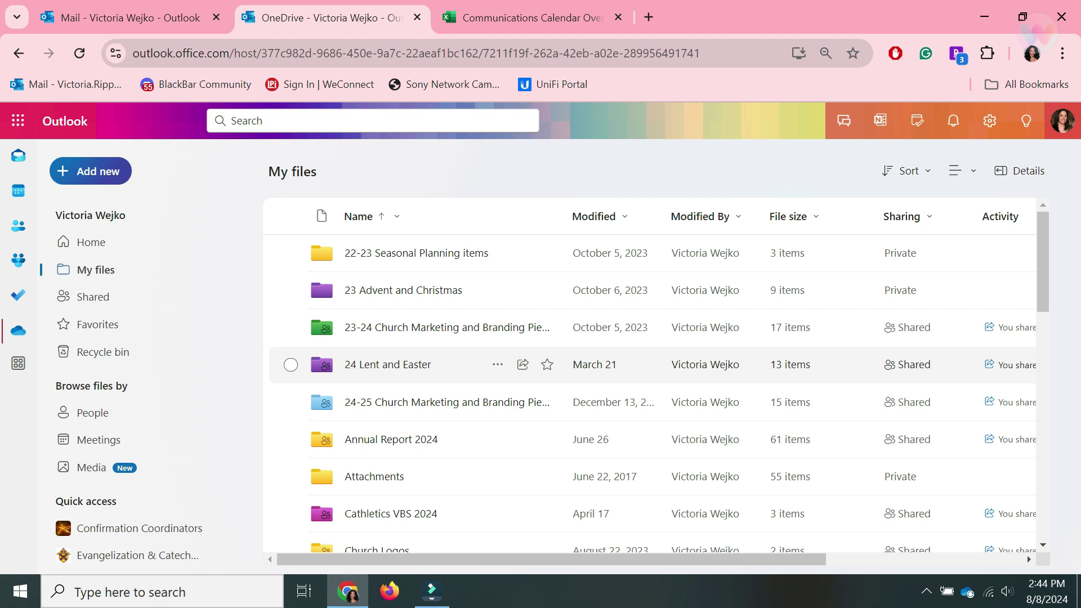
{"action": "left_click", "coordinate": [409, 403]}
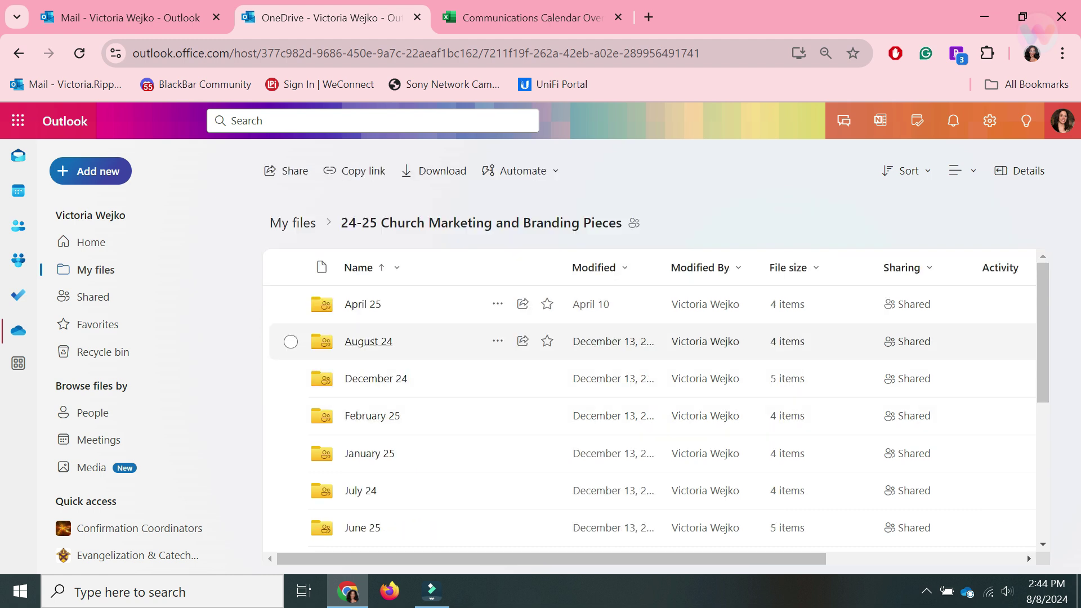
{"action": "left_click", "coordinate": [368, 342]}
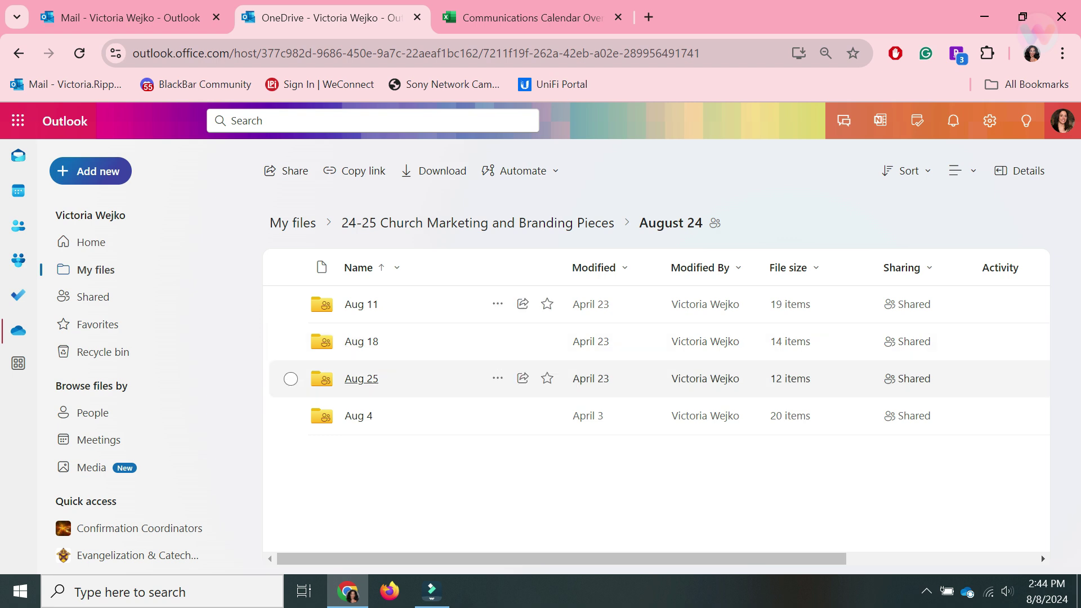
{"action": "left_click", "coordinate": [361, 379]}
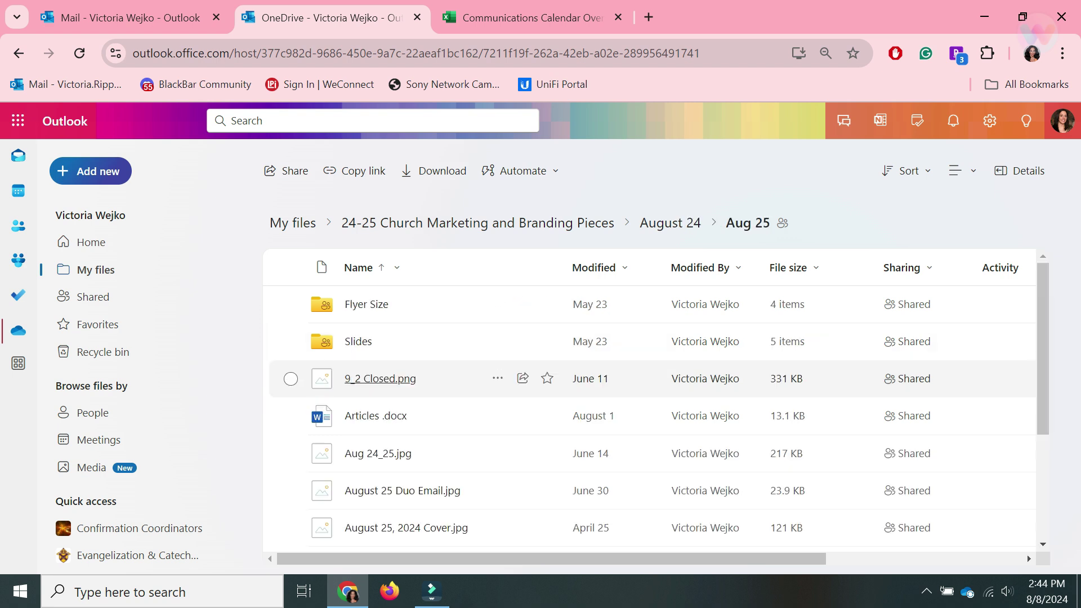
Scroll through the Aug 25 Articles document to find the Fall Women's Bible Study article.
{"action": "scroll", "coordinate": [654, 405], "scroll_direction": "down", "scroll_amount": 3}
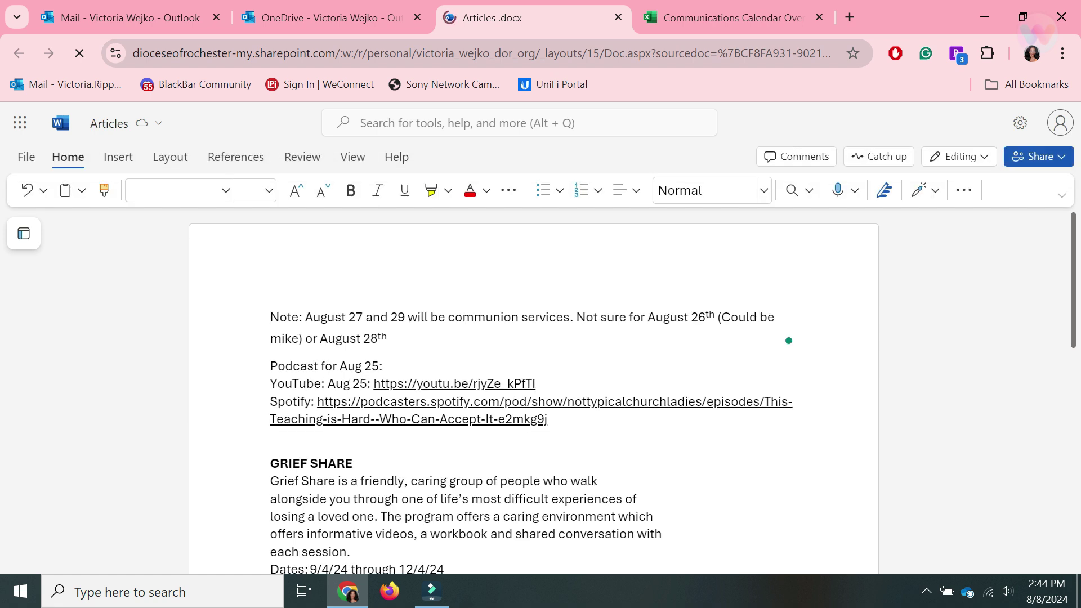
{"action": "scroll", "coordinate": [541, 389], "scroll_direction": "down", "scroll_amount": 5}
{"action": "scroll", "coordinate": [540, 388], "scroll_direction": "down", "scroll_amount": 1}
{"action": "scroll", "coordinate": [541, 388], "scroll_direction": "down", "scroll_amount": 2}
{"action": "scroll", "coordinate": [541, 388], "scroll_direction": "down", "scroll_amount": 2}
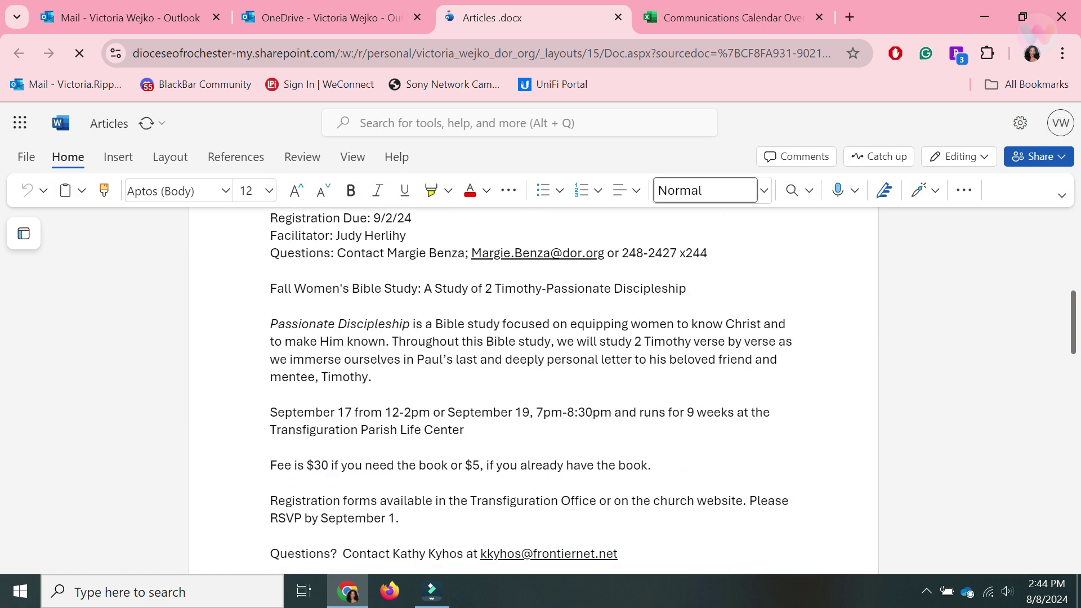
{"action": "scroll", "coordinate": [540, 388], "scroll_direction": "down", "scroll_amount": 2}
{"action": "scroll", "coordinate": [533, 388], "scroll_direction": "down", "scroll_amount": 3}
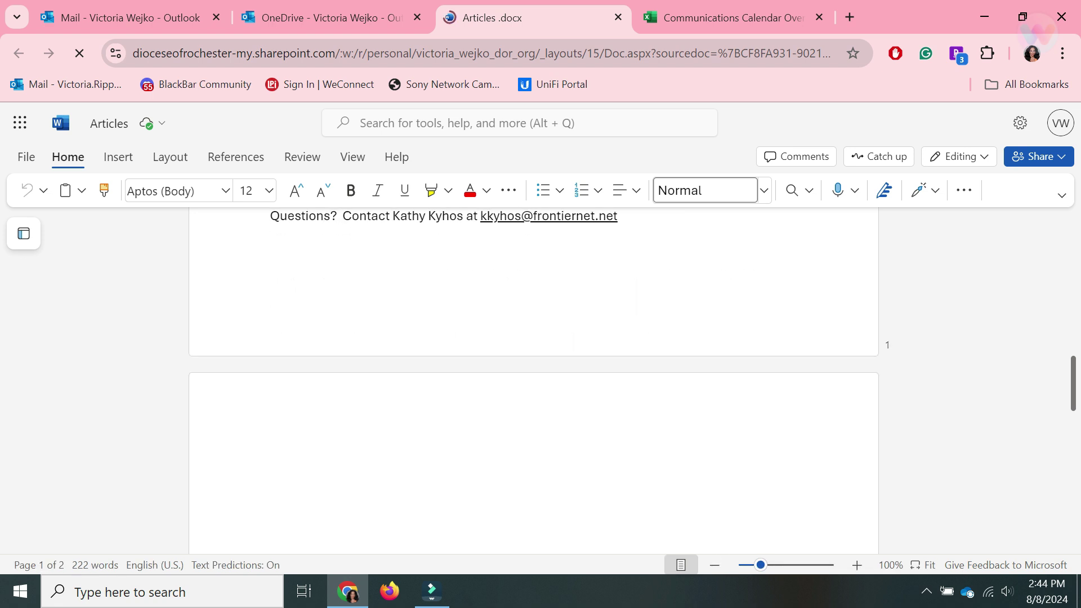
{"action": "scroll", "coordinate": [533, 388], "scroll_direction": "down", "scroll_amount": 1}
{"action": "scroll", "coordinate": [533, 388], "scroll_direction": "up", "scroll_amount": 1}
{"action": "scroll", "coordinate": [533, 388], "scroll_direction": "up", "scroll_amount": 3}
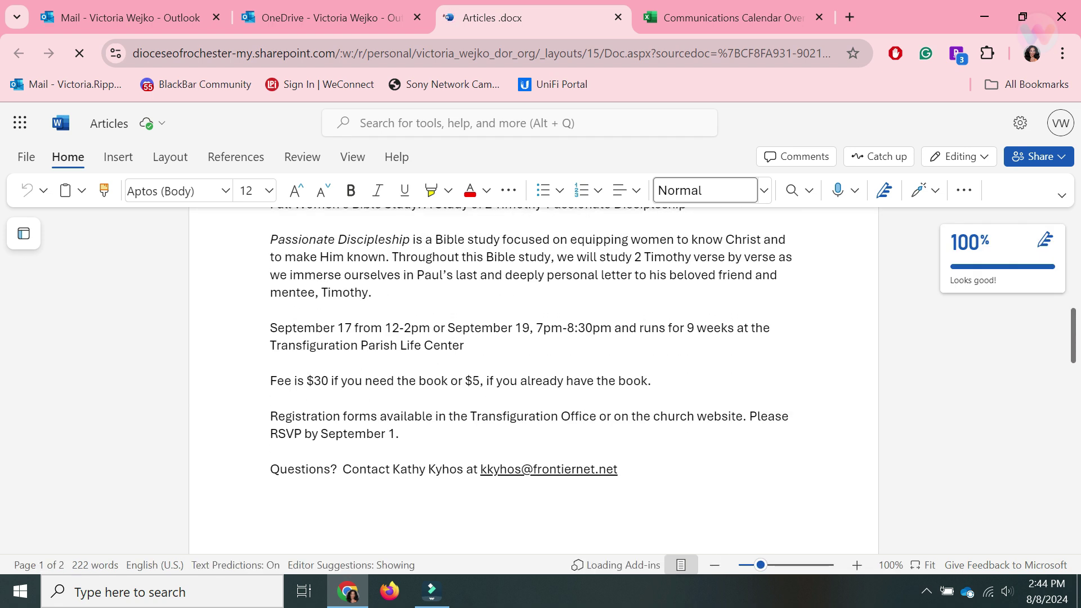
{"action": "scroll", "coordinate": [533, 389], "scroll_direction": "up", "scroll_amount": 3}
Copy the Fall Women's Bible Study article, from its heading through 'RSVP by September 1.'.
{"action": "left_click_drag", "start_coordinate": [270, 373], "coordinate": [440, 426]}
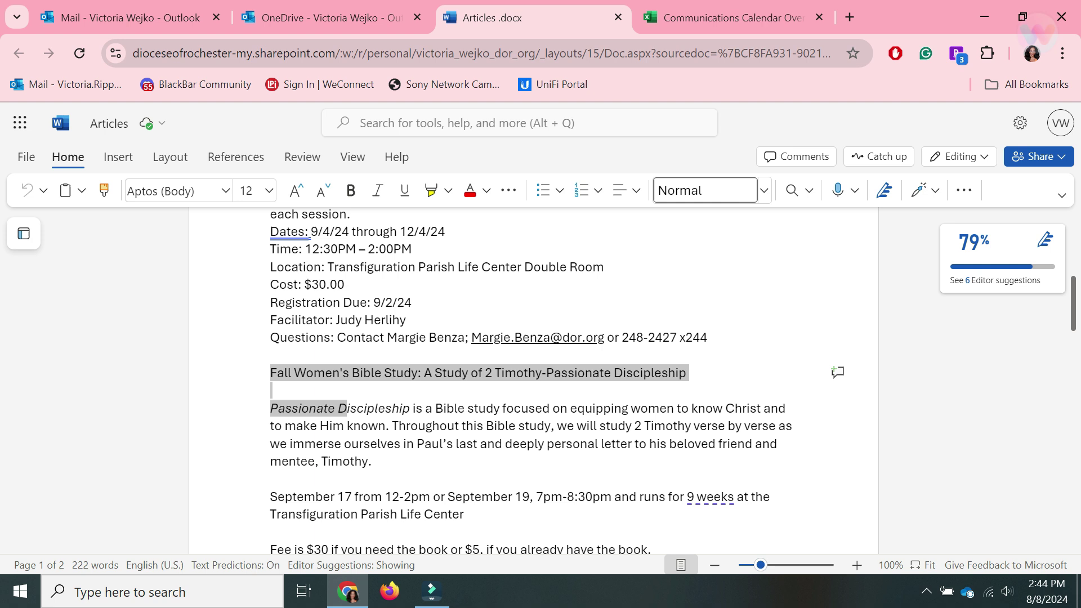
{"action": "scroll", "coordinate": [439, 425], "scroll_direction": "down", "scroll_amount": 3}
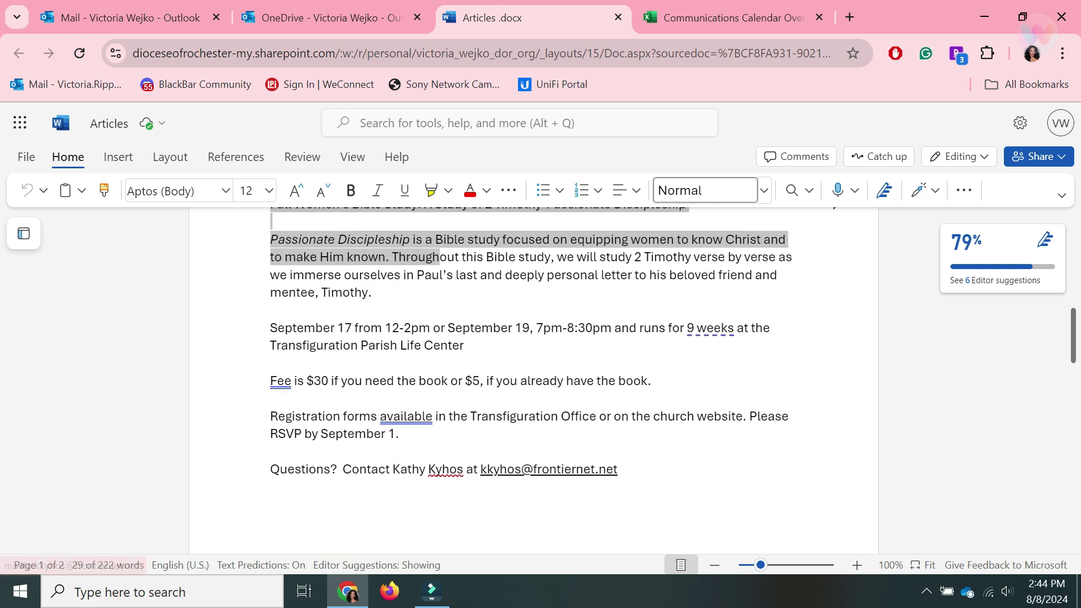
{"action": "left_click_drag", "start_coordinate": [789, 434], "coordinate": [331, 328]}
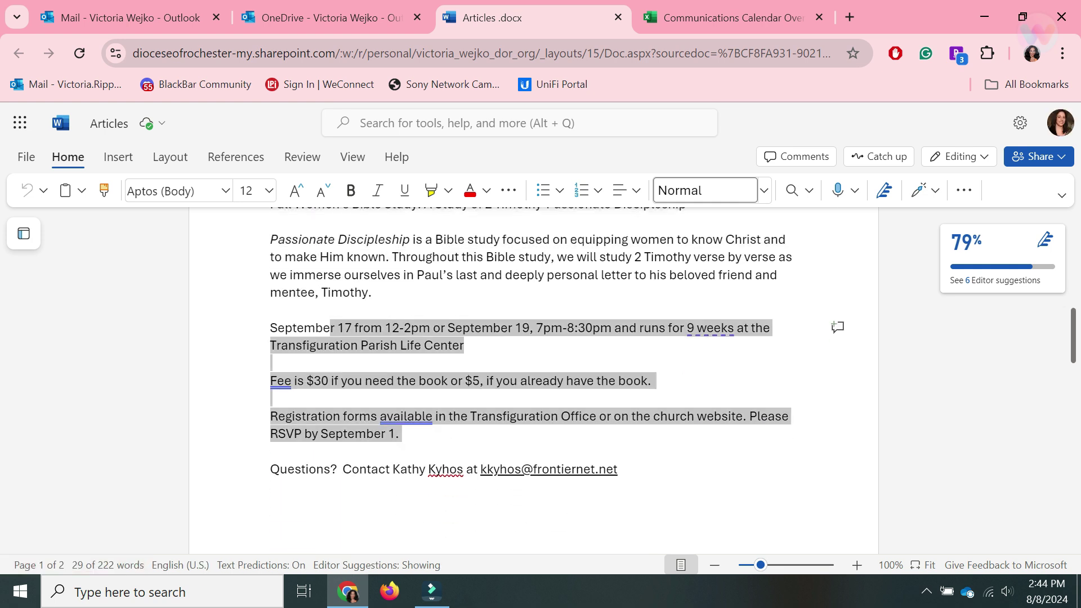
{"action": "scroll", "coordinate": [330, 327], "scroll_direction": "up", "scroll_amount": 3}
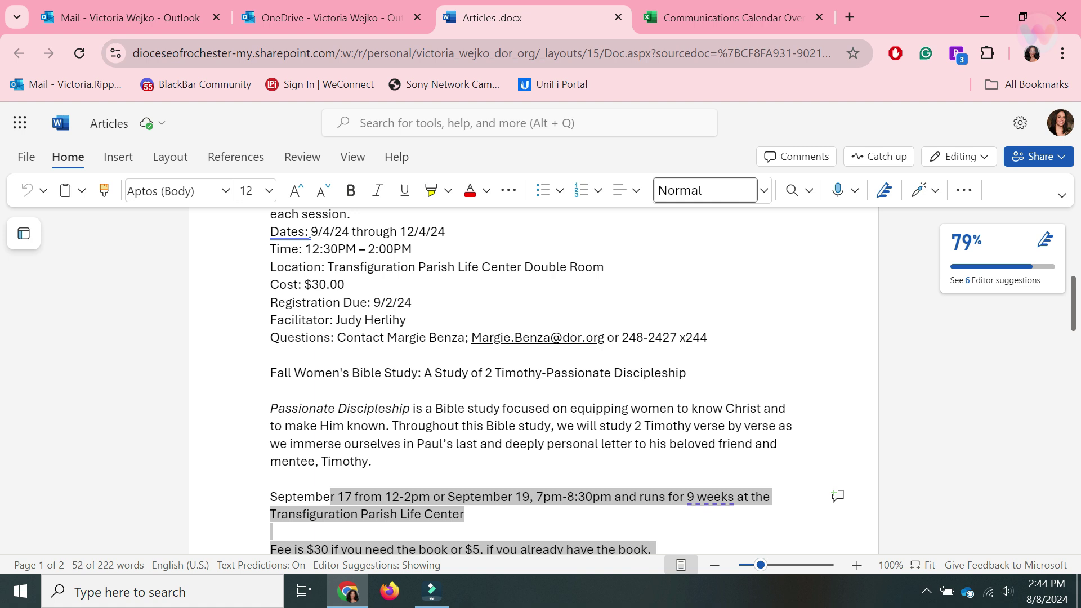
{"action": "left_click", "coordinate": [271, 373]}
{"action": "left_click_drag", "start_coordinate": [271, 373], "coordinate": [473, 496]}
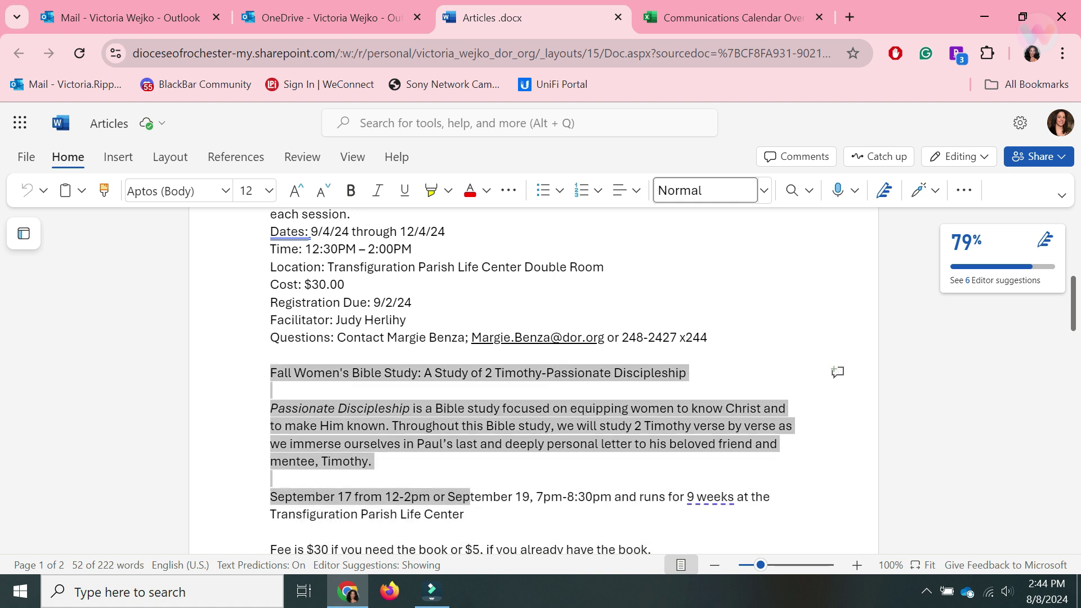
{"action": "scroll", "coordinate": [473, 497], "scroll_direction": "down", "scroll_amount": 2}
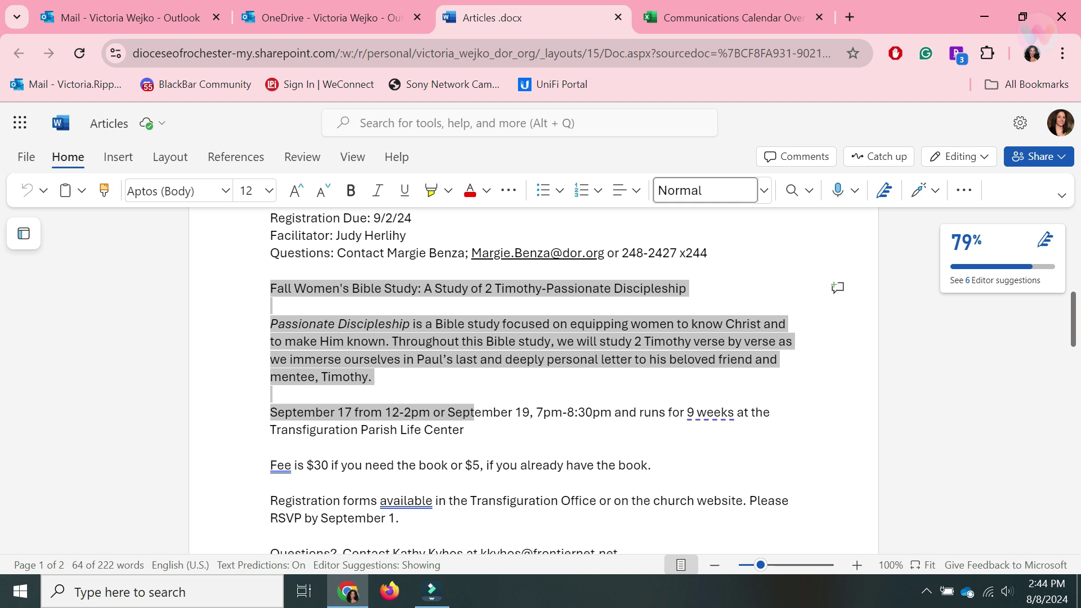
{"action": "left_click", "coordinate": [399, 518]}
{"action": "key", "text": "shift+Up"}
{"action": "key", "text": "shift+Up"}
{"action": "key", "text": "shift+Up"}
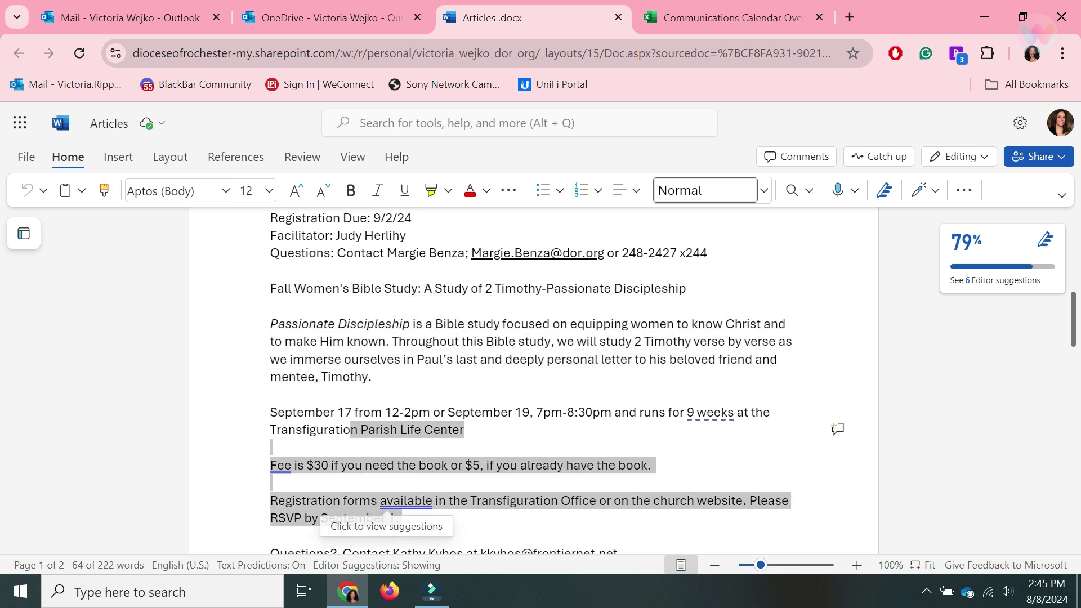
{"action": "key", "text": "shift+Up"}
{"action": "key", "text": "shift+Up"}
{"action": "key", "text": "shift+Up"}
{"action": "key", "text": "shift+Up"}
{"action": "key", "text": "shift+Up"}
{"action": "right_click", "coordinate": [281, 284]}
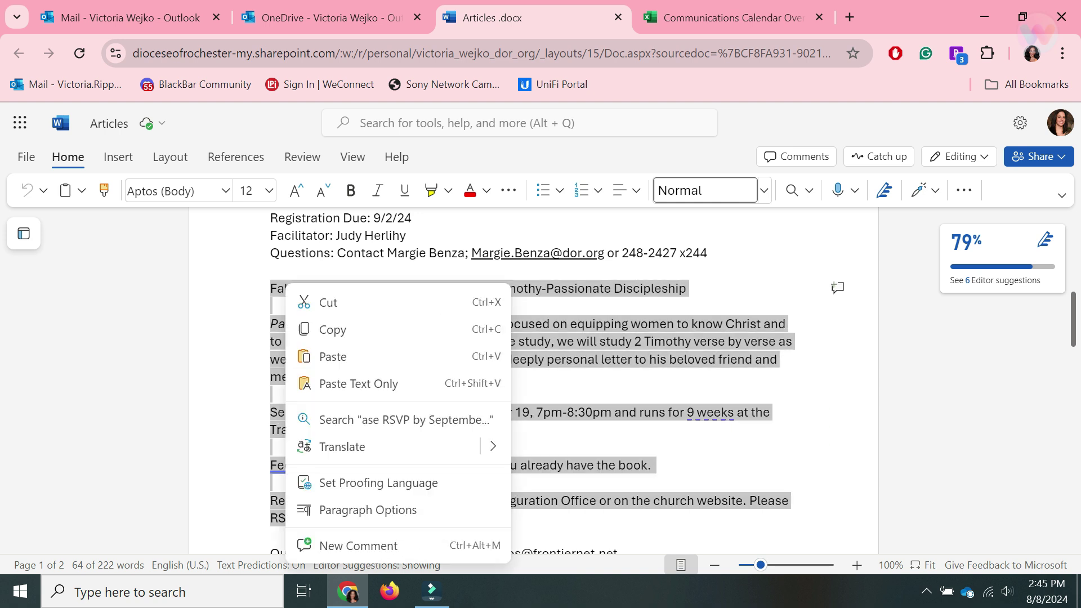
{"action": "left_click", "coordinate": [332, 328]}
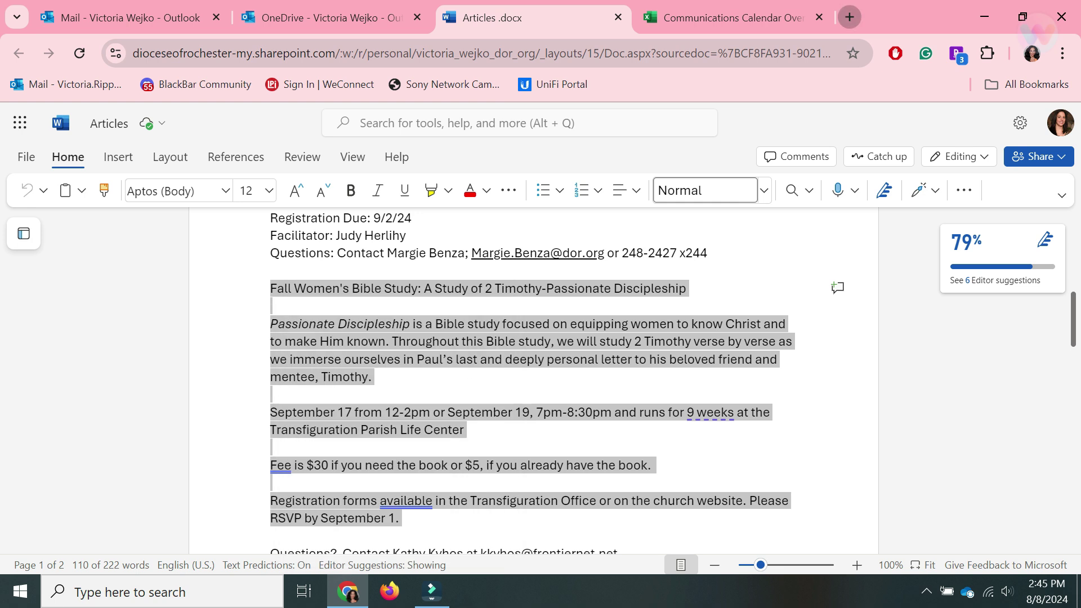
{"action": "left_click", "coordinate": [850, 17]}
On chatgpt.com, prompt 'Make a 3 line annoucment for the following' with the pasted Bible Study details.
{"action": "type", "text": "cha"}
{"action": "key", "text": "Return"}
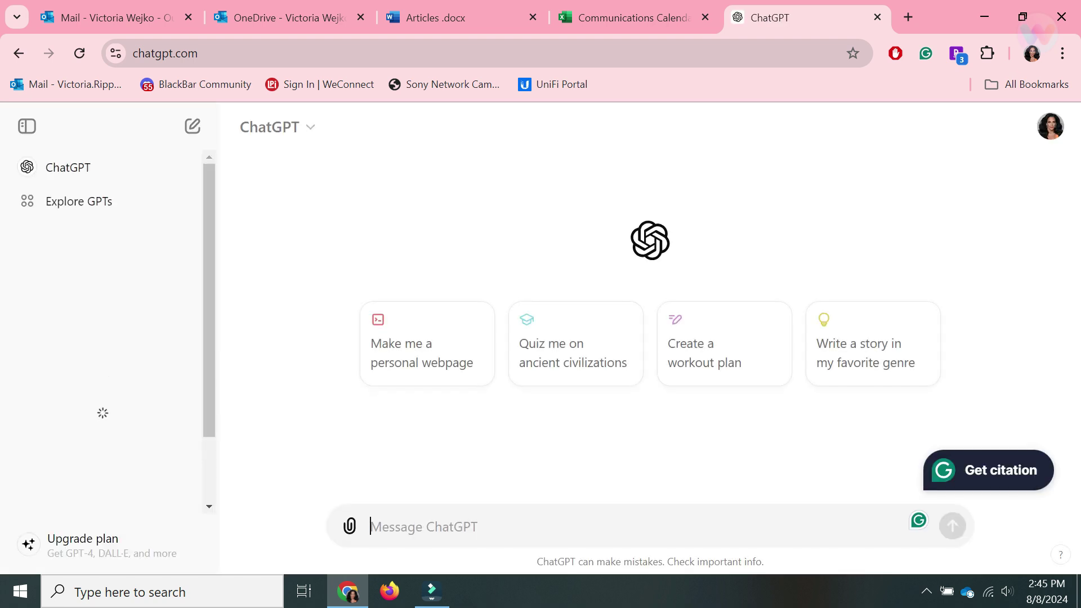
{"action": "type", "text": "Make a"}
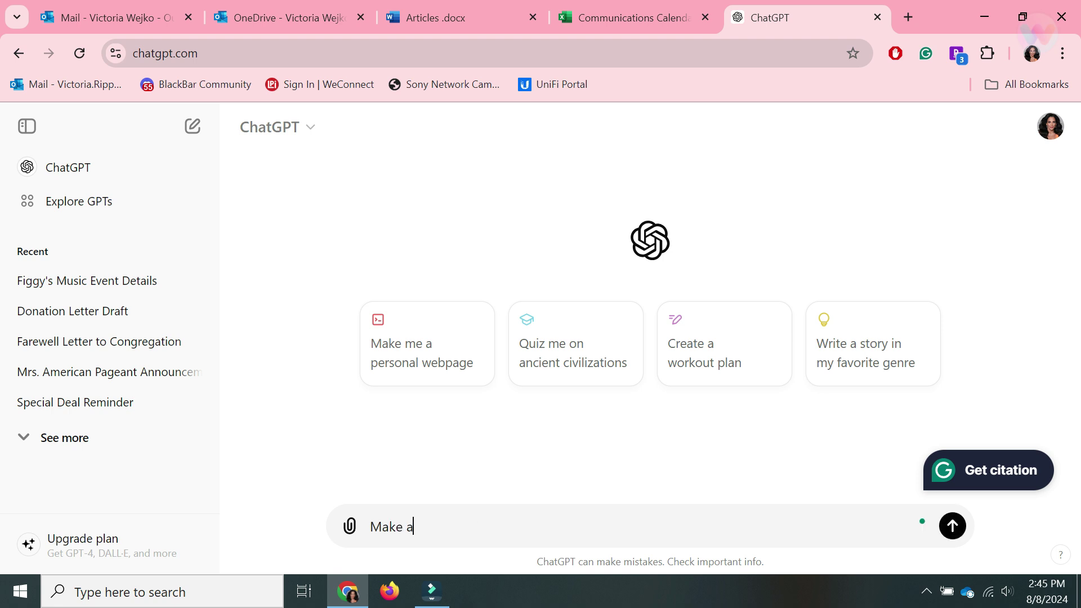
{"action": "type", "text": " 3 line an"}
{"action": "type", "text": "noucment"}
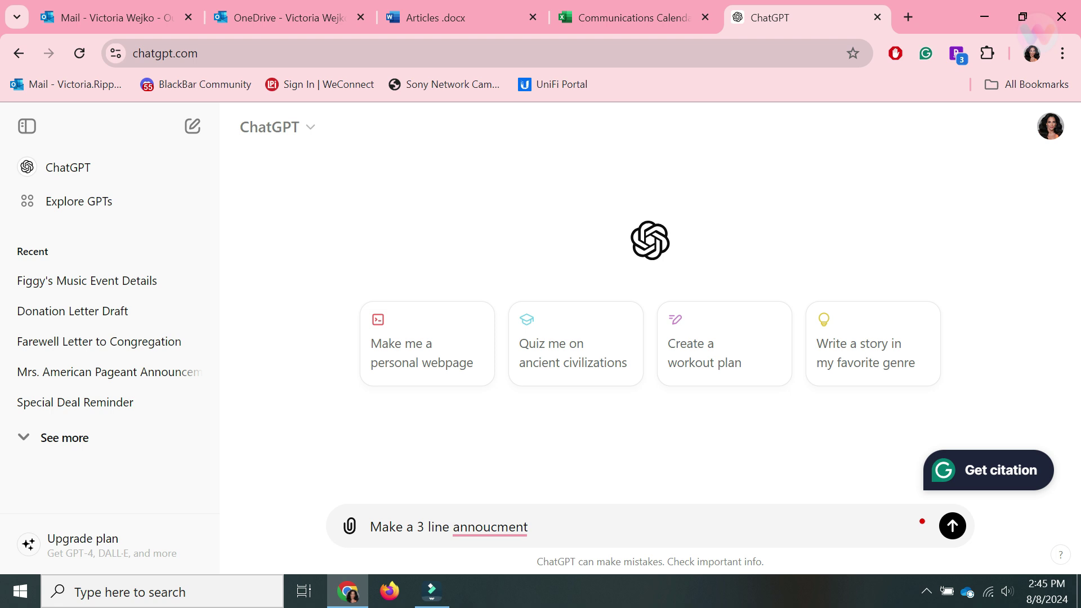
{"action": "type", "text": "for the foll"}
{"action": "type", "text": "owing:"}
{"action": "key", "text": "ctrl+v"}
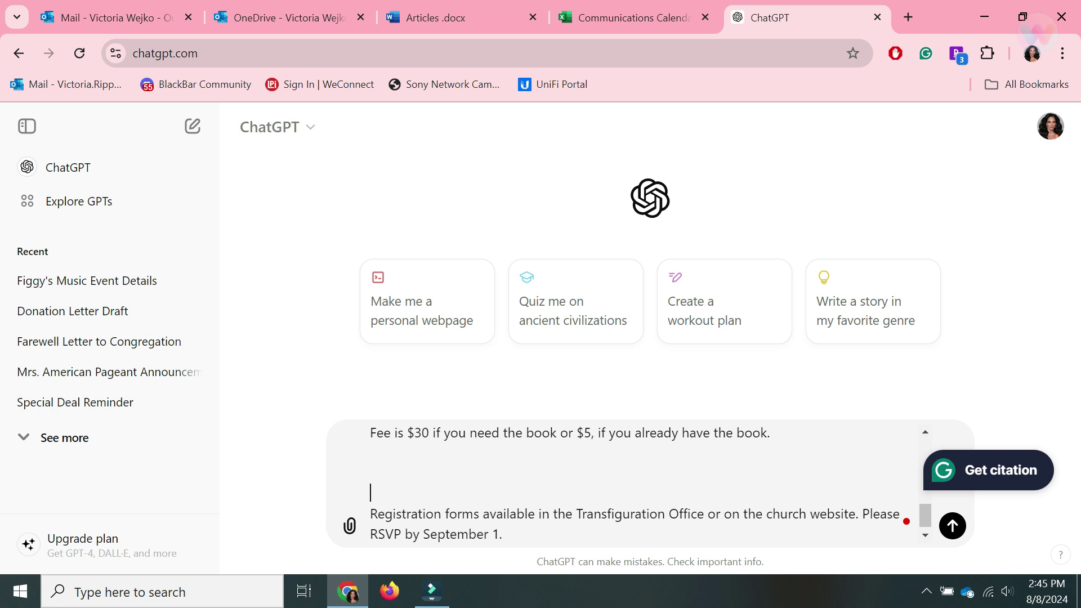
Remove the prompt's extra blank lines, correct the spelling to 'announcement', and send it.
{"action": "key", "text": "BackSpace"}
{"action": "key", "text": "BackSpace"}
{"action": "key", "text": "BackSpace"}
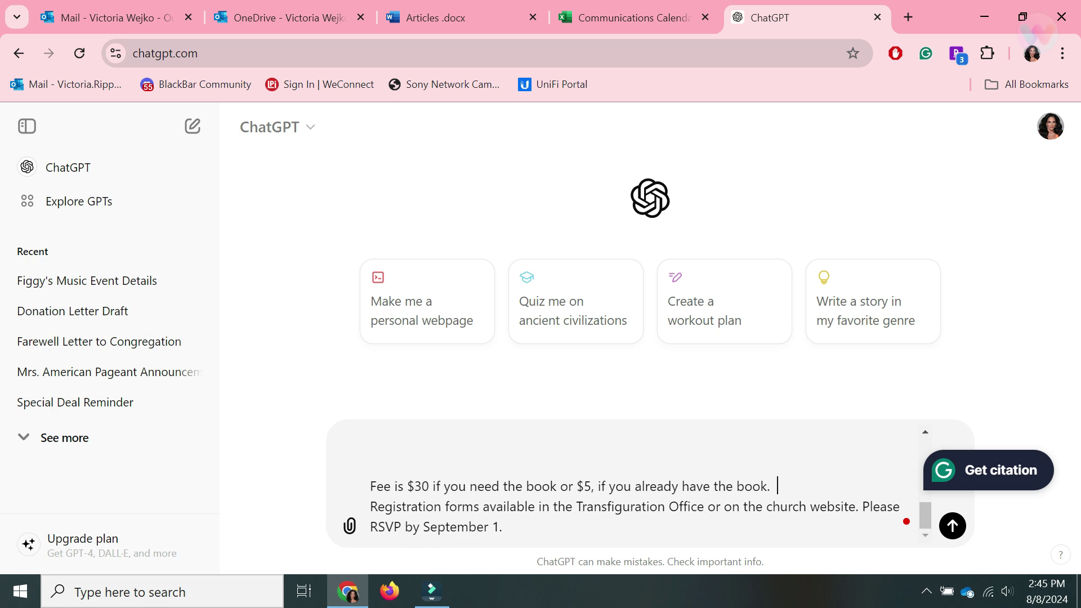
{"action": "key", "text": "BackSpace"}
{"action": "key", "text": "BackSpace"}
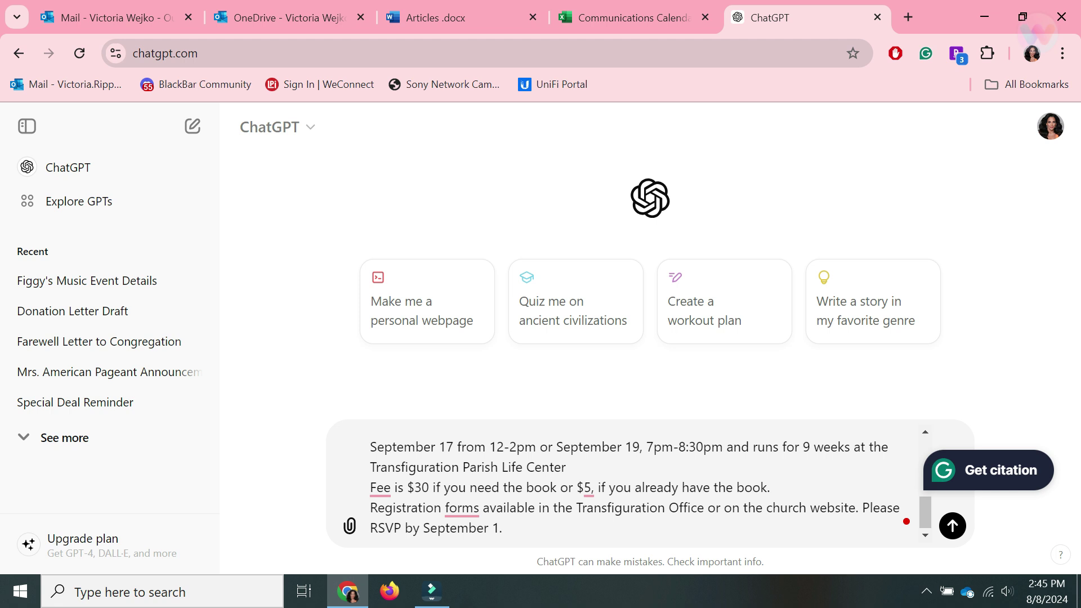
{"action": "scroll", "coordinate": [619, 478], "scroll_direction": "up", "scroll_amount": 2}
{"action": "key", "text": "BackSpace"}
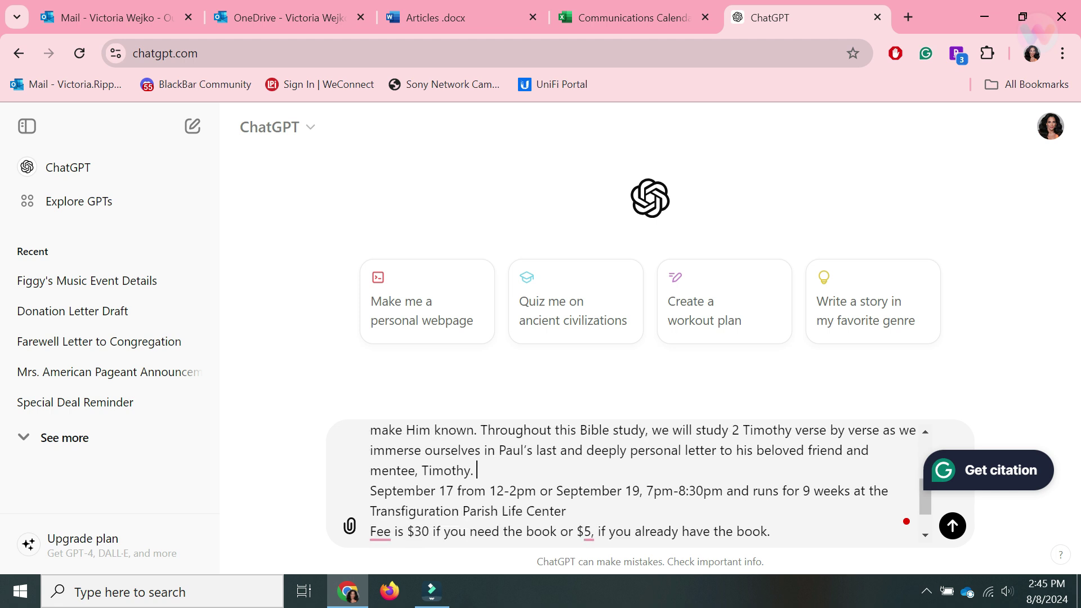
{"action": "scroll", "coordinate": [648, 485], "scroll_direction": "up", "scroll_amount": 3}
{"action": "key", "text": "BackSpace"}
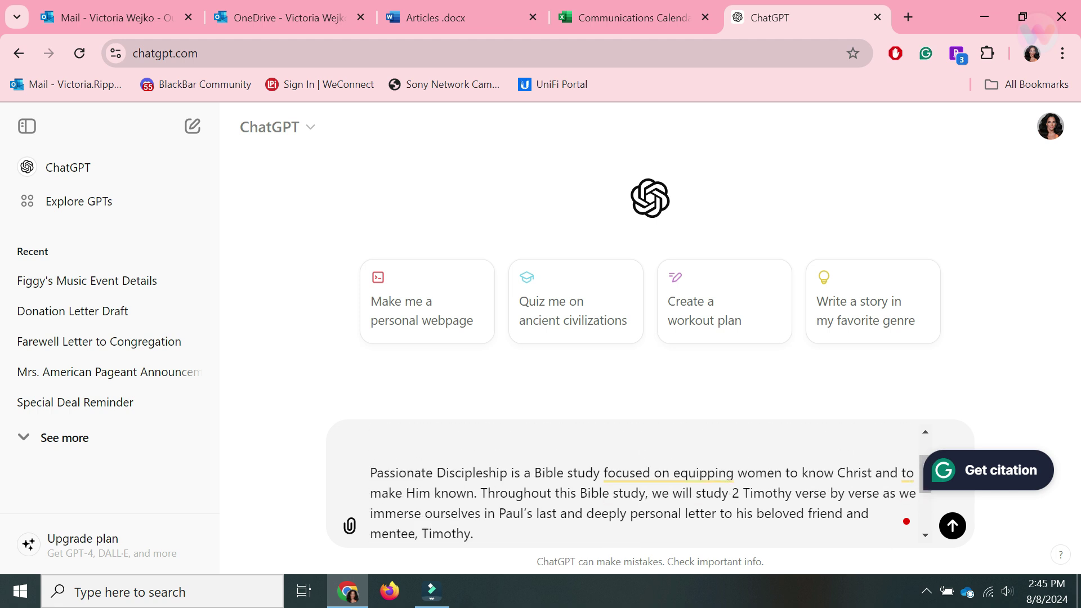
{"action": "key", "text": "BackSpace"}
{"action": "key", "text": "BackSpace"}
{"action": "scroll", "coordinate": [647, 484], "scroll_direction": "up", "scroll_amount": 3}
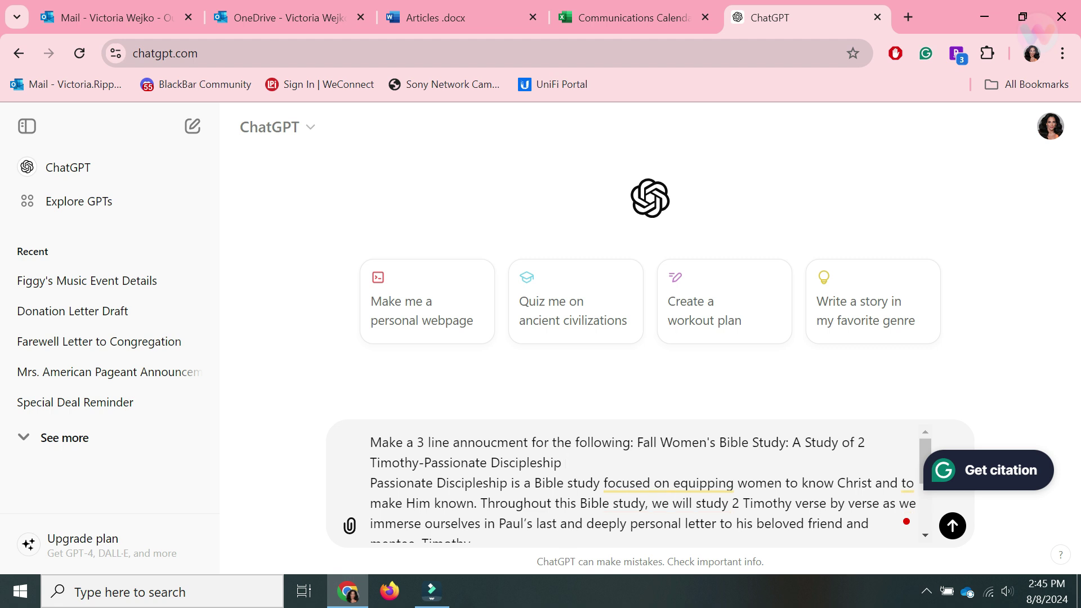
{"action": "left_click", "coordinate": [484, 443]}
{"action": "left_click", "coordinate": [490, 262]}
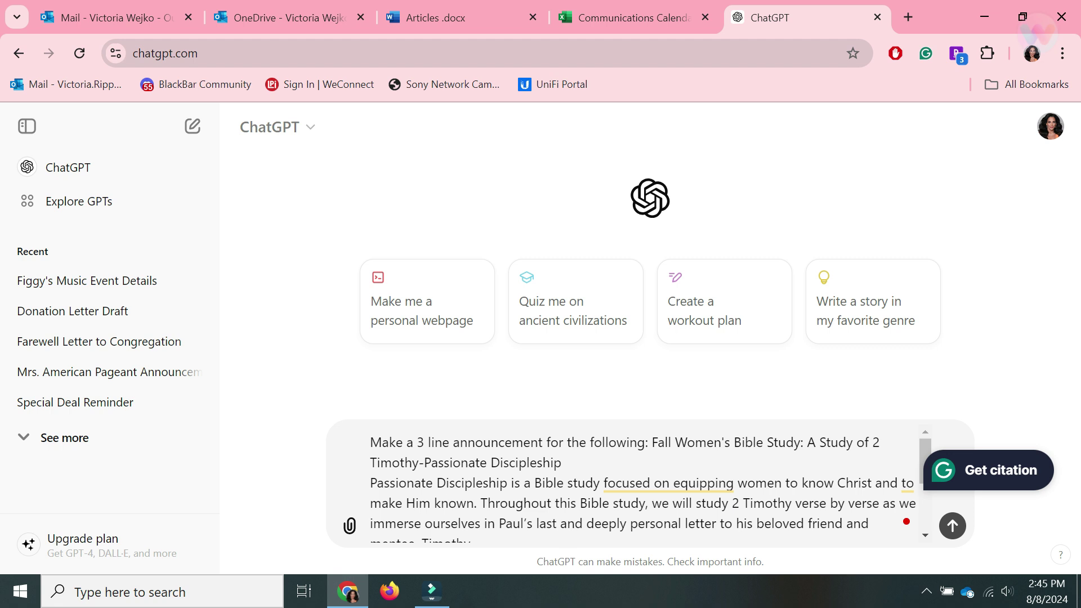
{"action": "left_click", "coordinate": [952, 525]}
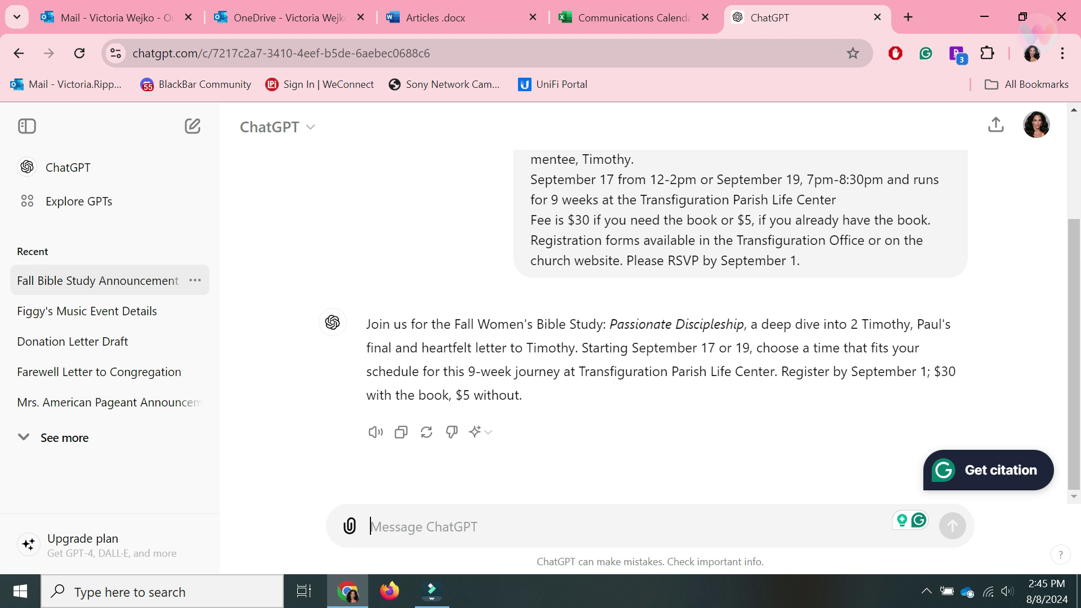
Copy ChatGPT's full three-line Fall Women's Bible Study: Passionate Discipleship reply.
{"action": "left_click_drag", "start_coordinate": [522, 395], "coordinate": [436, 348]}
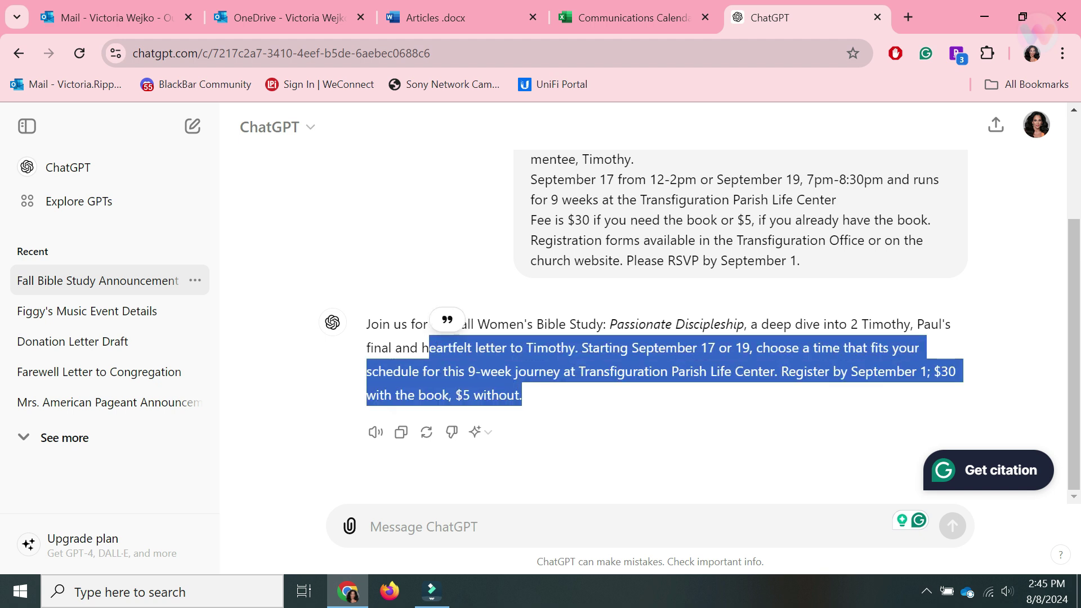
{"action": "left_click", "coordinate": [433, 347]}
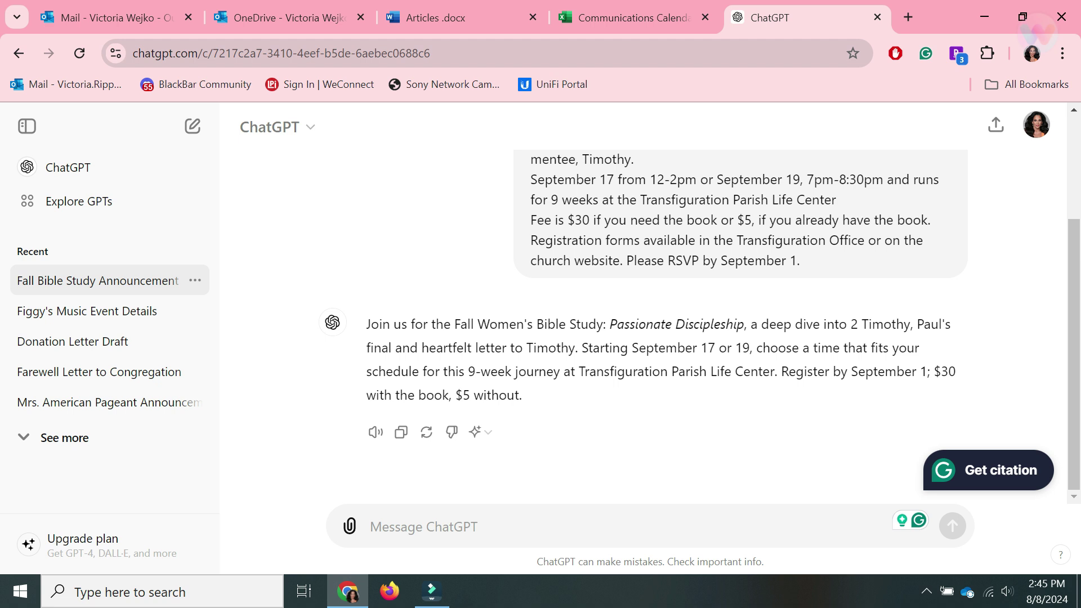
{"action": "left_click_drag", "start_coordinate": [522, 395], "coordinate": [366, 325]}
{"action": "right_click", "coordinate": [401, 321]}
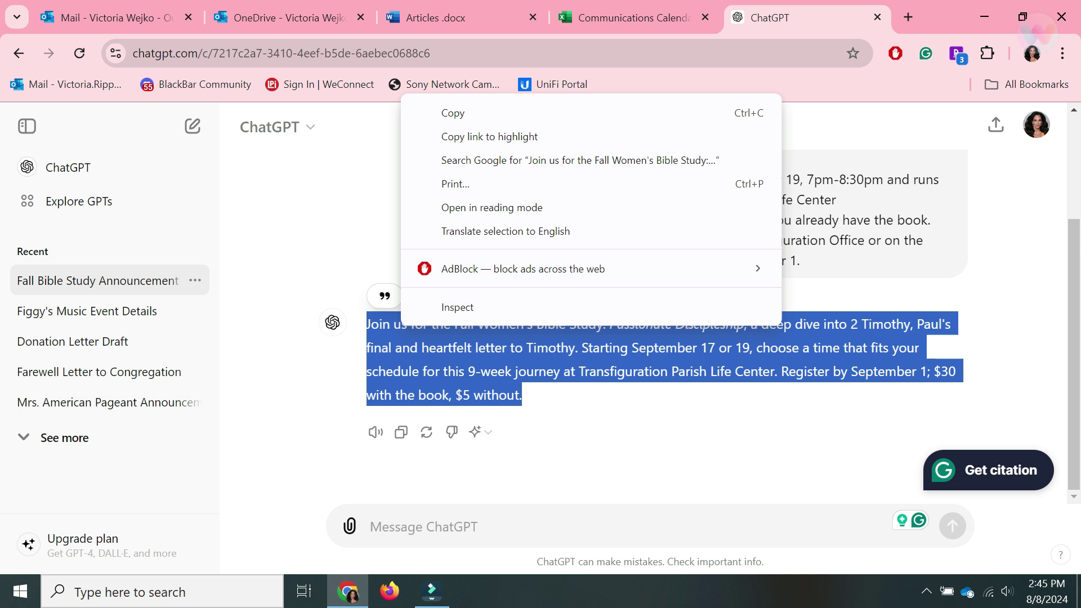
{"action": "left_click", "coordinate": [454, 113]}
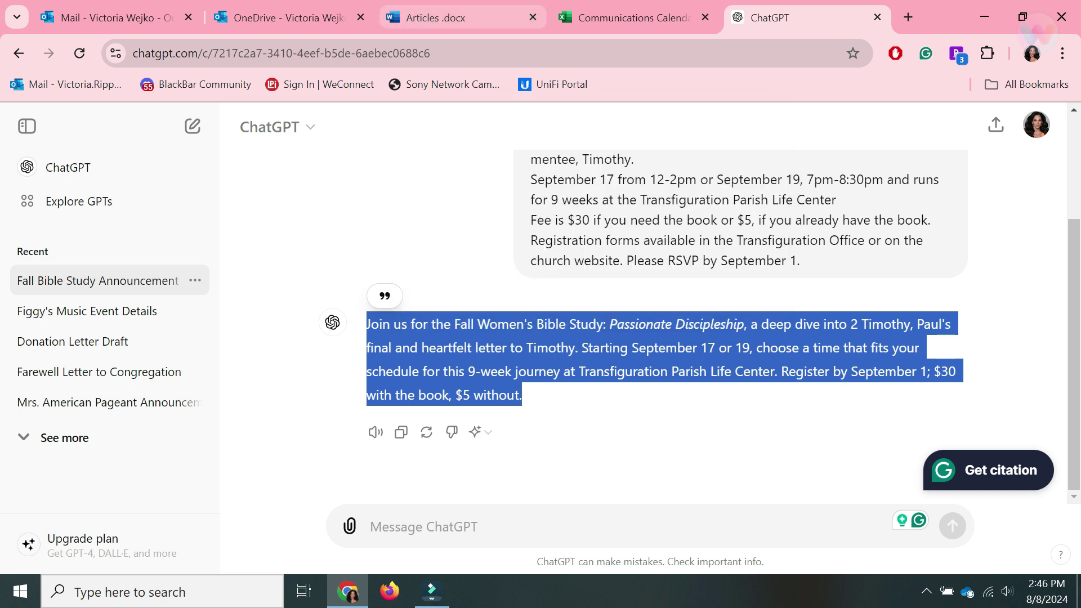
Enter 'Women's Bible Study' in the August 25 Announcement A cell (AD15) and wrap its text.
{"action": "left_click", "coordinate": [628, 17]}
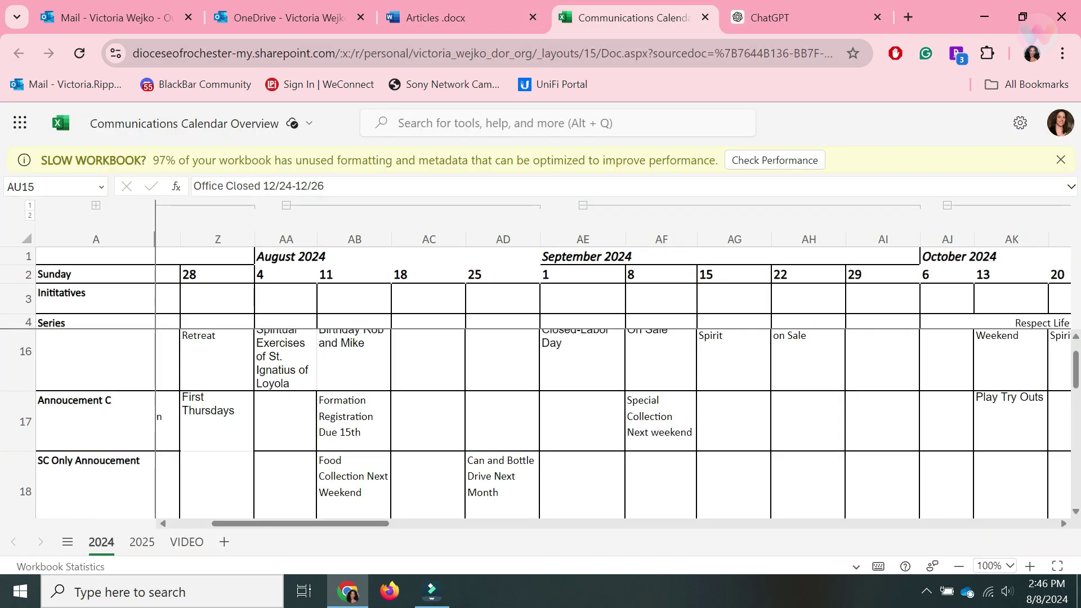
{"action": "left_click", "coordinate": [502, 360]}
{"action": "scroll", "coordinate": [502, 394], "scroll_direction": "up", "scroll_amount": 2}
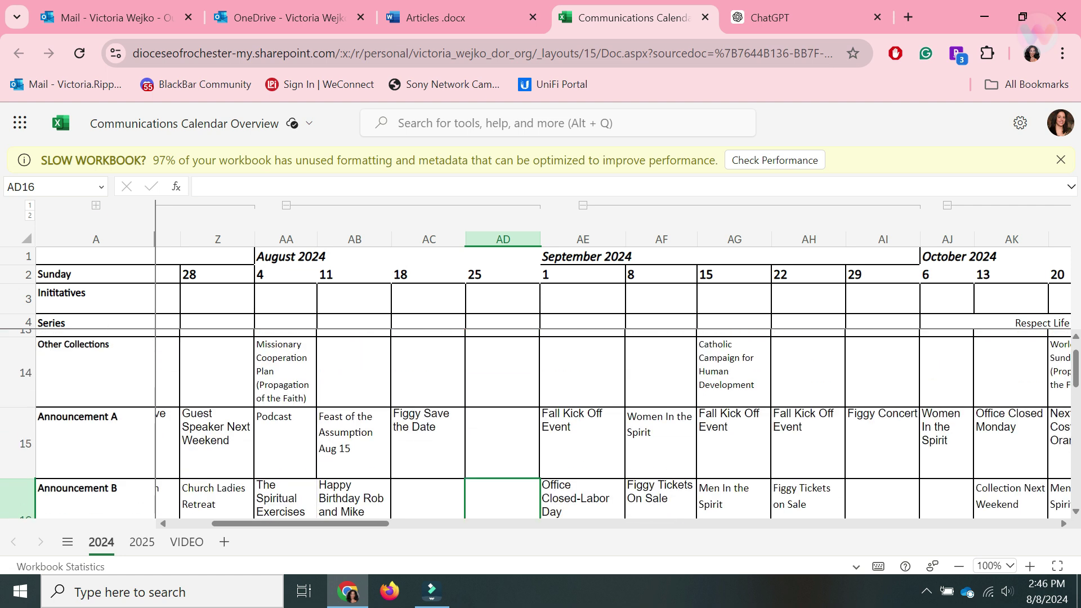
{"action": "key", "text": "Up"}
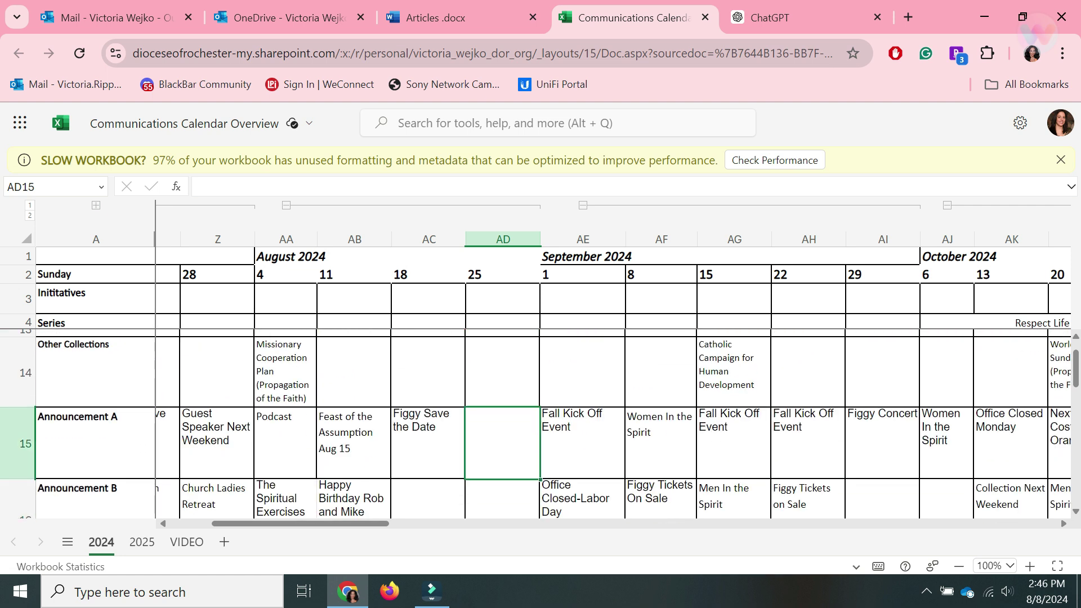
{"action": "type", "text": "Women's "}
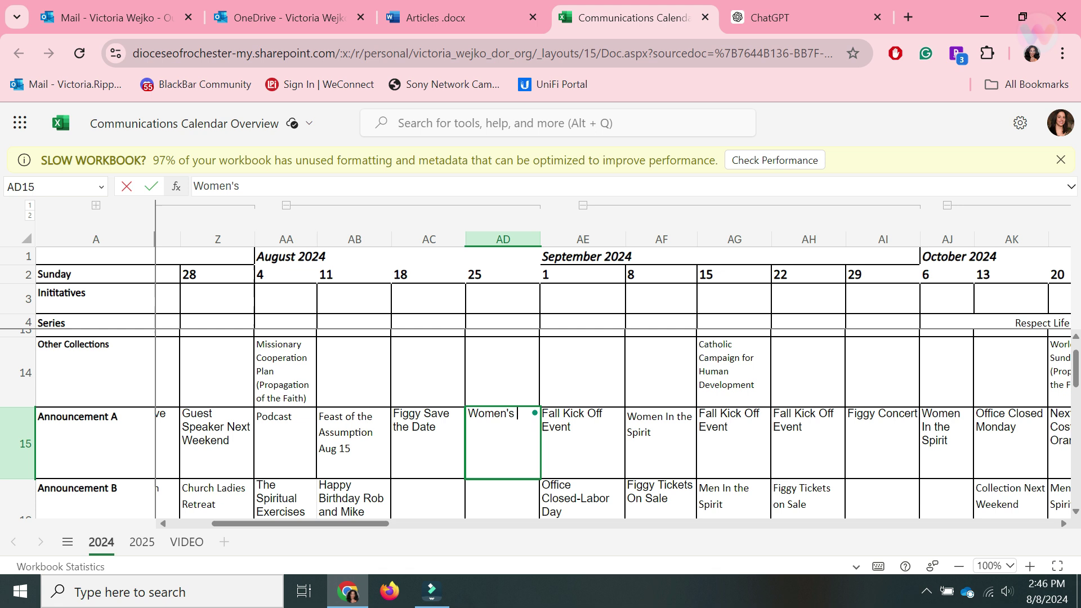
{"action": "type", "text": "Bible Study"}
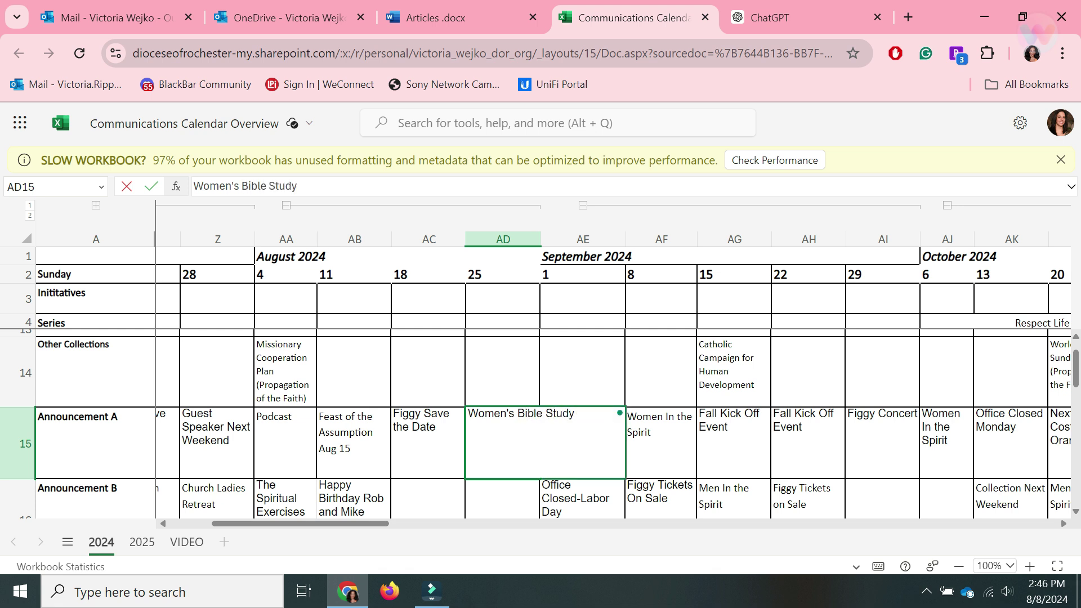
{"action": "key", "text": "Return"}
{"action": "key", "text": "Up"}
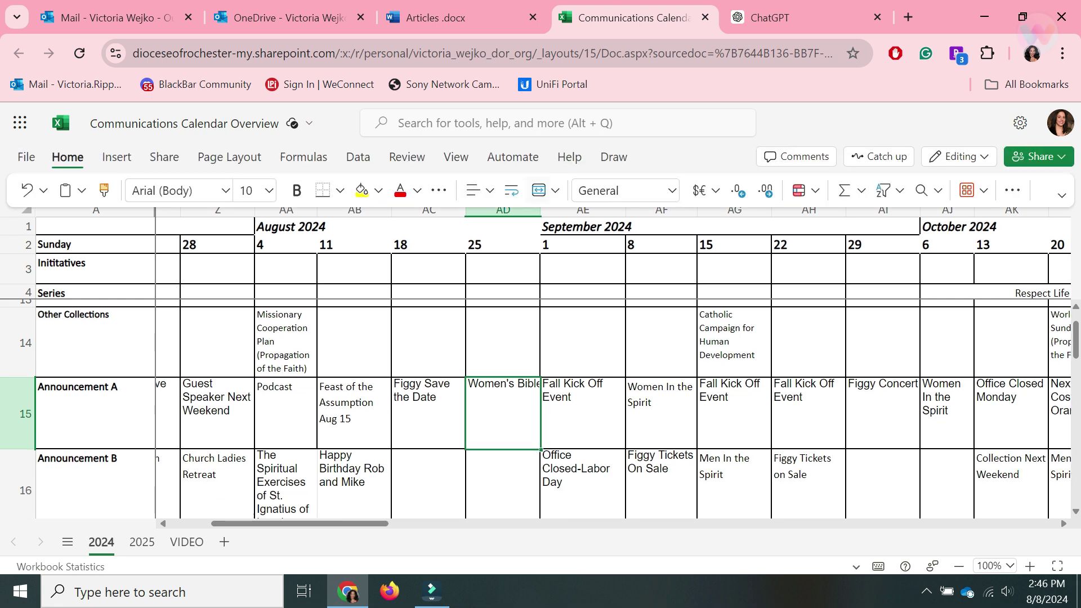
{"action": "left_click", "coordinate": [511, 191]}
{"action": "key", "text": "Down"}
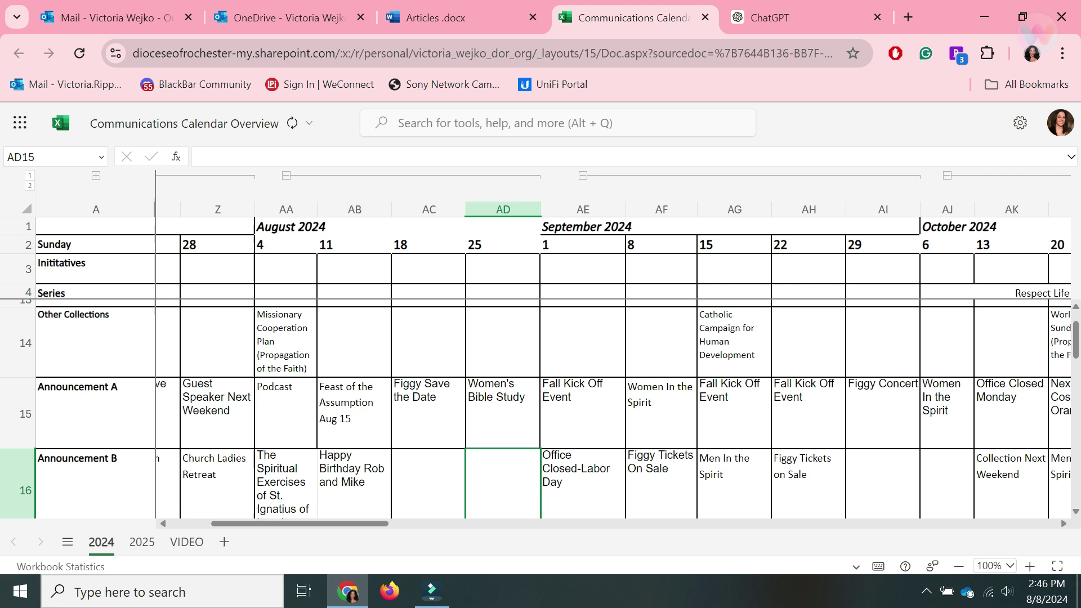
Open the Announcement for July 24 to June 25 workbook from OneDrive.
{"action": "left_click", "coordinate": [434, 17]}
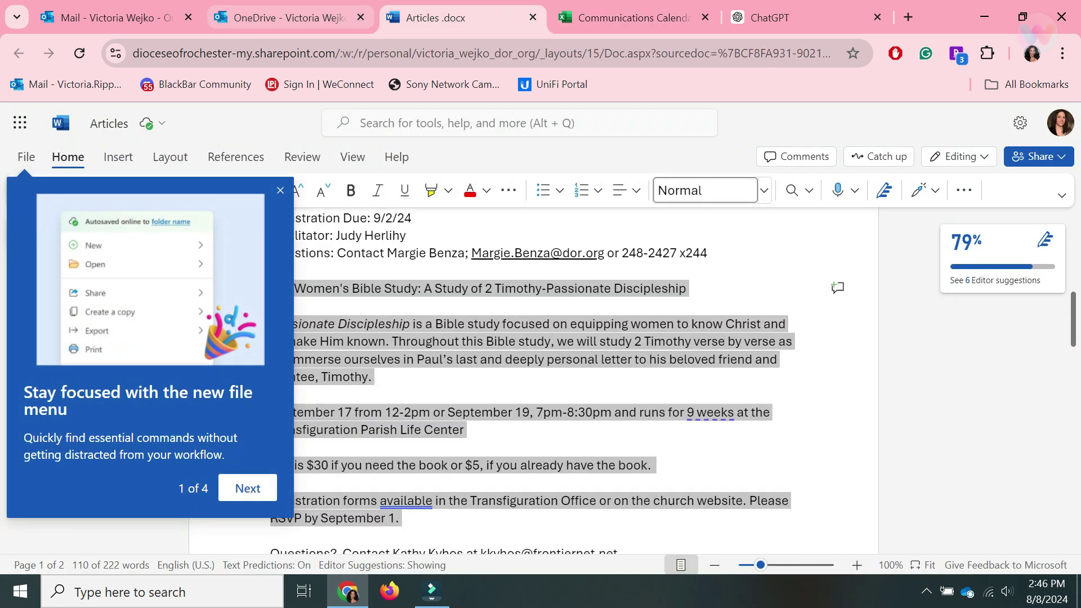
{"action": "left_click", "coordinate": [287, 18]}
{"action": "scroll", "coordinate": [341, 415], "scroll_direction": "down", "scroll_amount": 3}
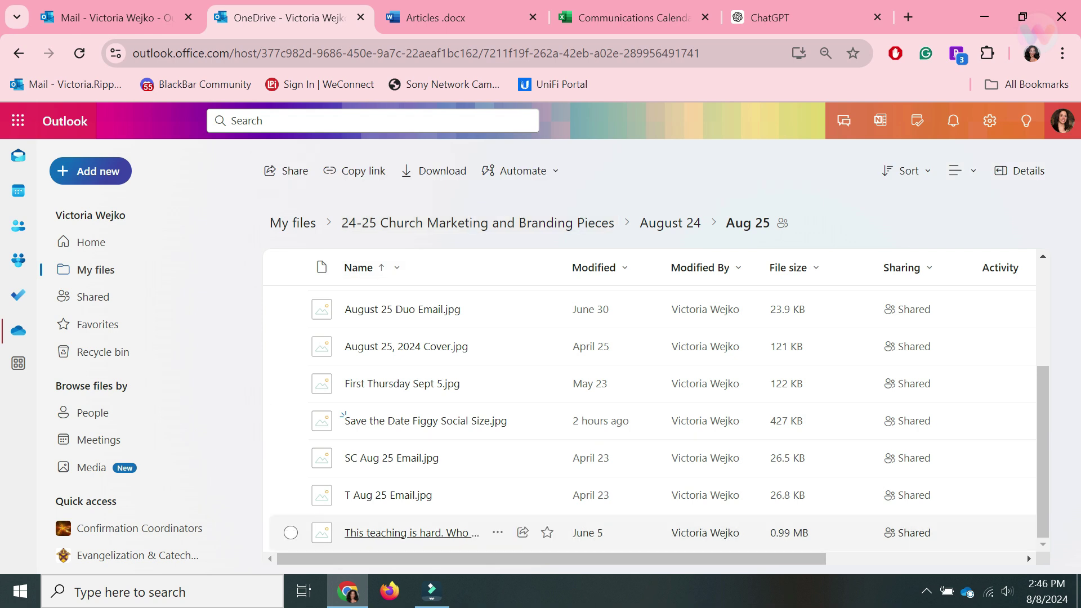
{"action": "scroll", "coordinate": [342, 415], "scroll_direction": "down", "scroll_amount": 5}
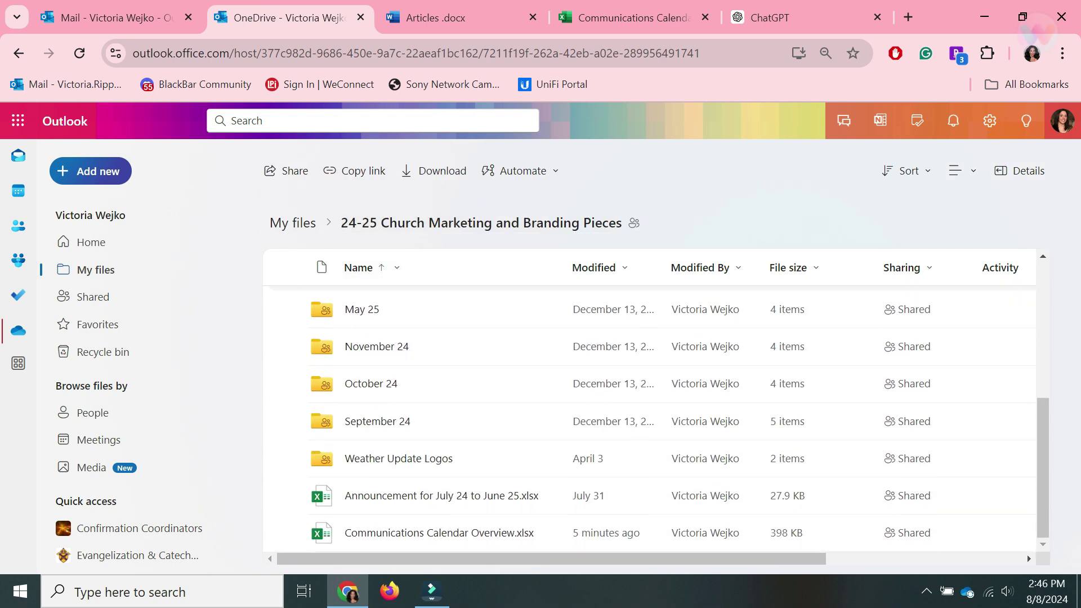
{"action": "left_click", "coordinate": [408, 496]}
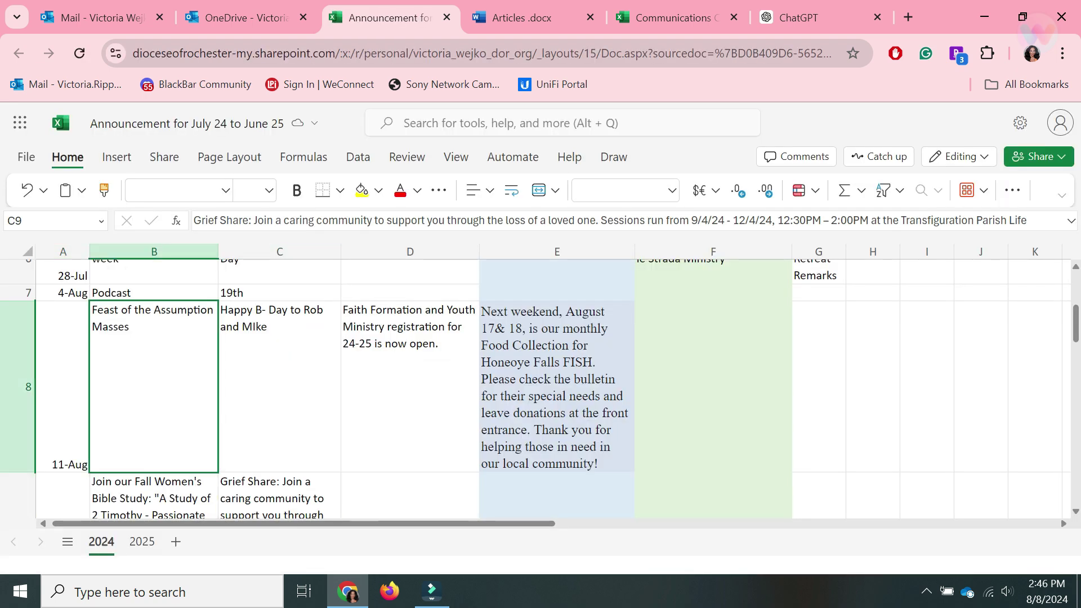
Paste the ChatGPT announcement into the 25-Aug cell B10 and wrap its text.
{"action": "key", "text": "Down"}
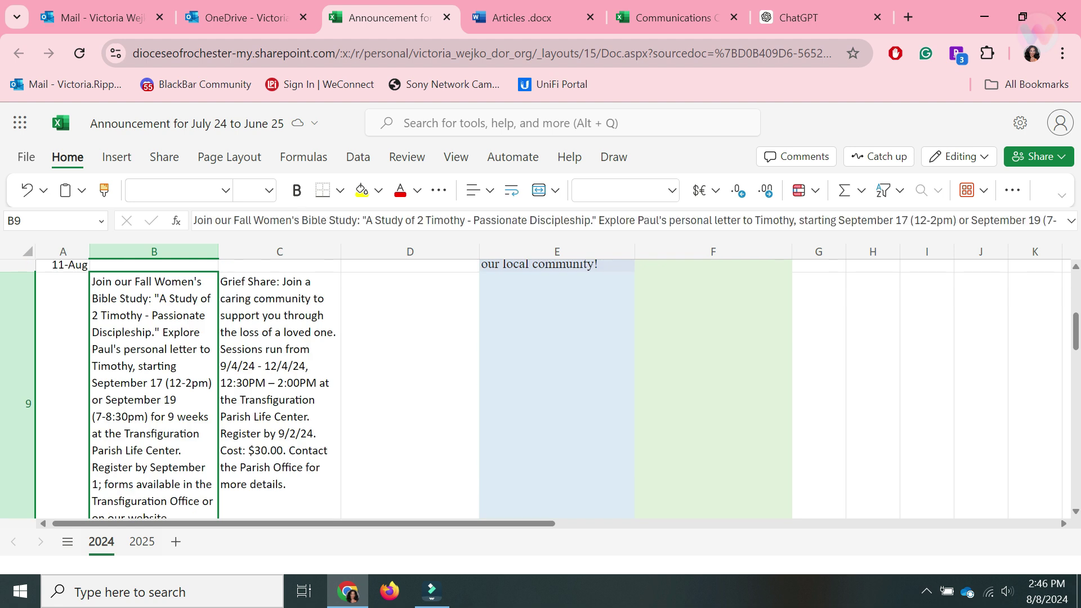
{"action": "key", "text": "Down"}
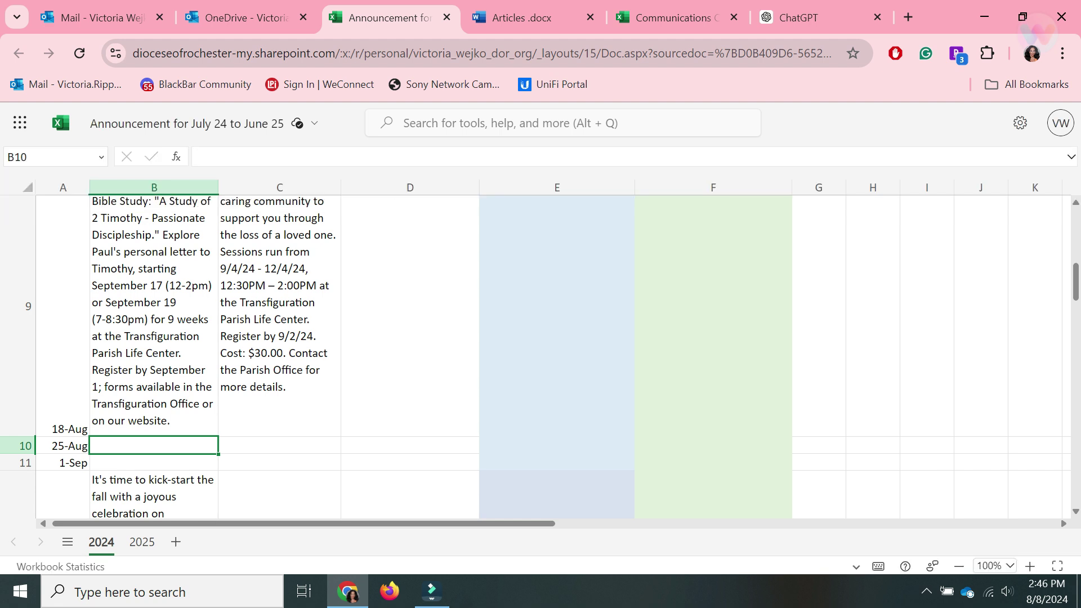
{"action": "key", "text": "ctrl+v"}
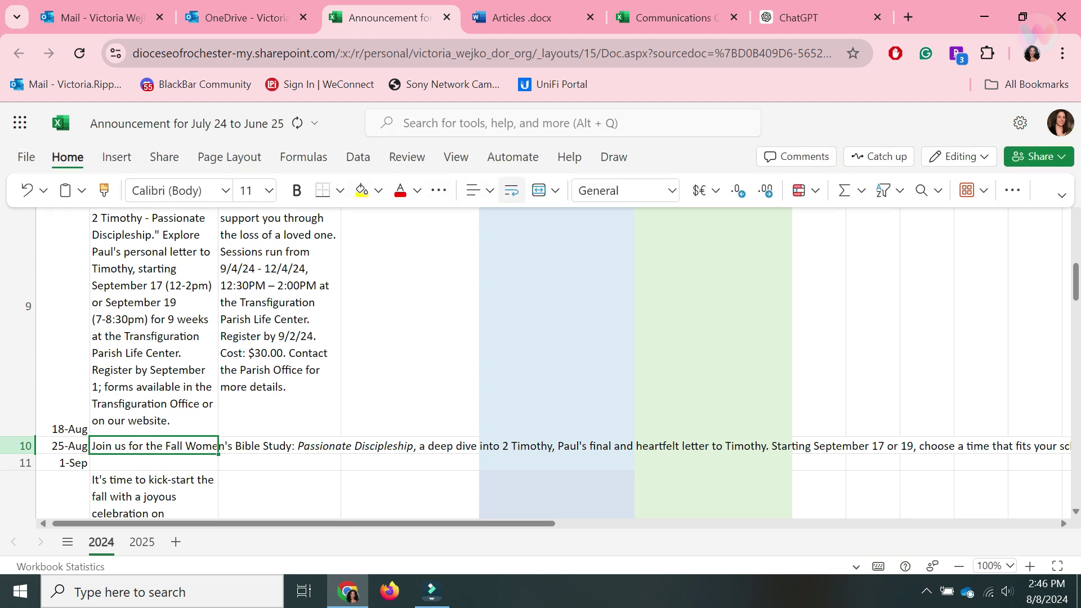
{"action": "left_click", "coordinate": [511, 190]}
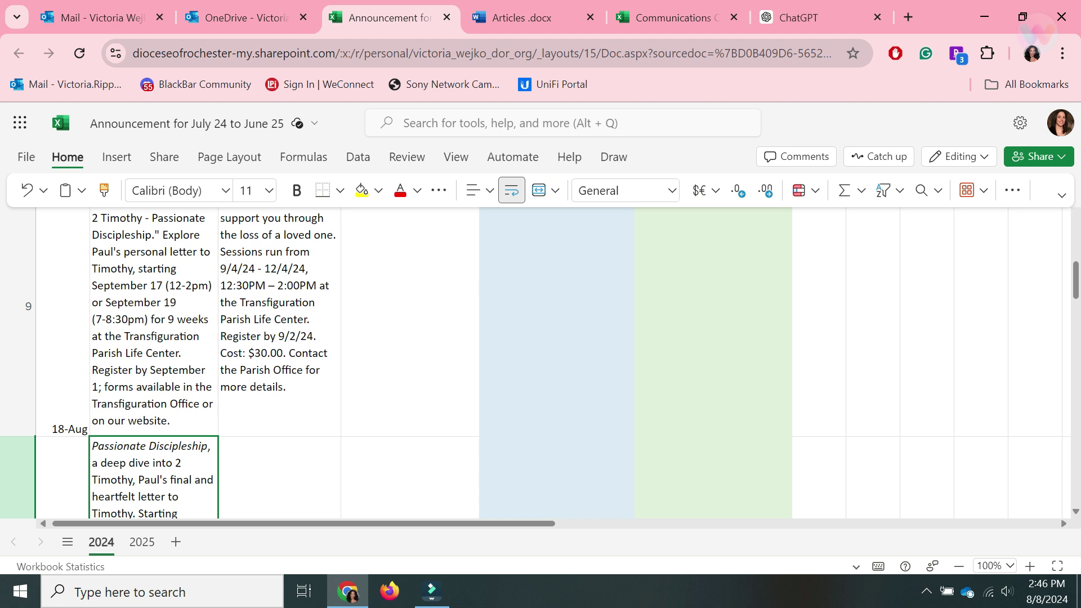
Go back to the Articles document, deselect the Women's Bible Study text, and dismiss the 'Create a Copy' tip.
{"action": "left_click", "coordinate": [518, 18]}
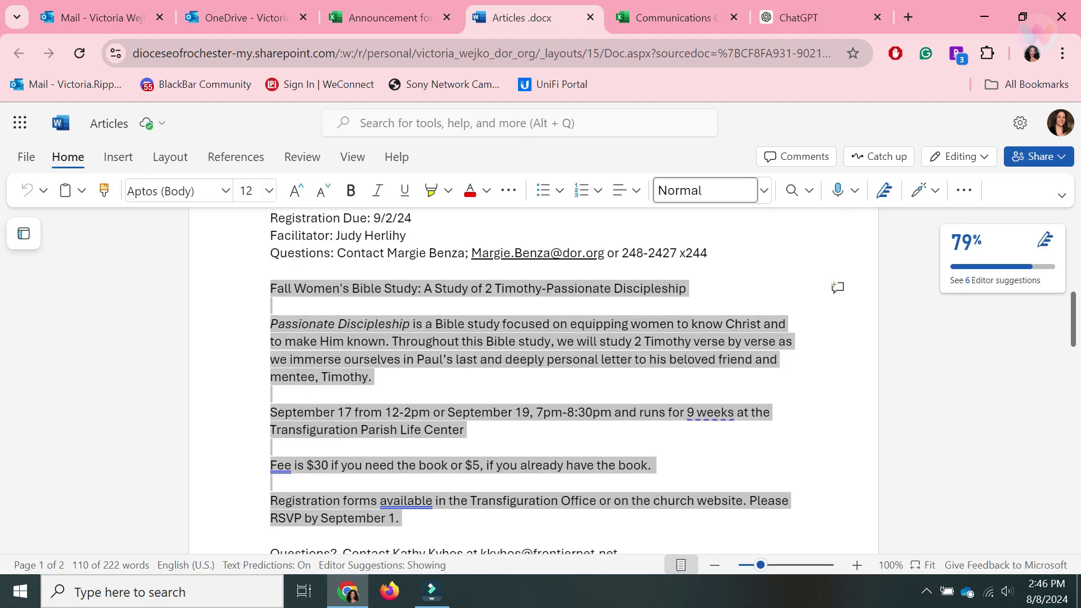
{"action": "left_click", "coordinate": [372, 377]}
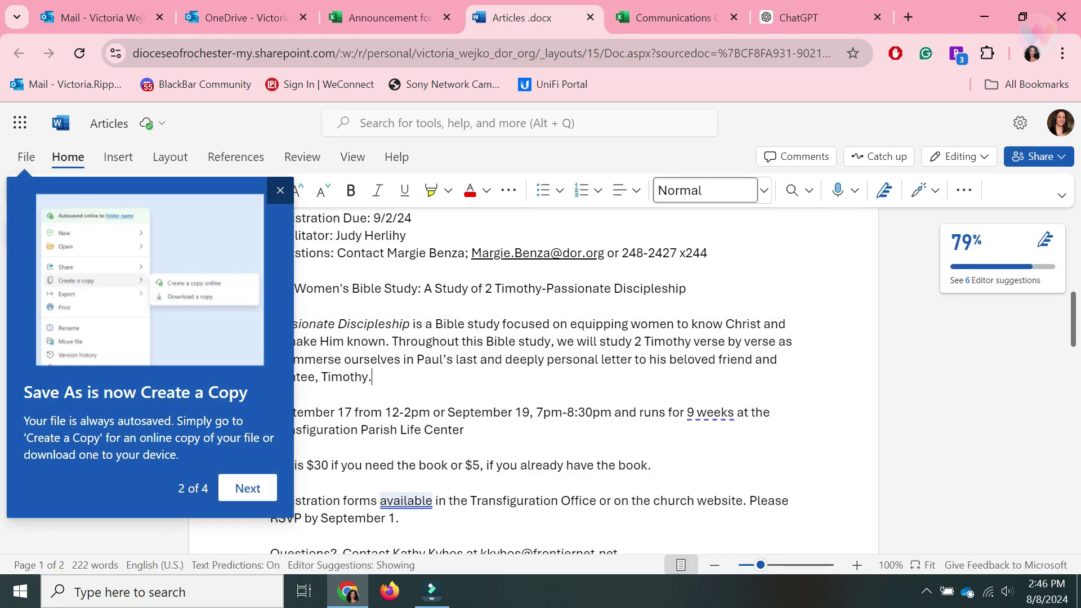
{"action": "key", "text": "Escape"}
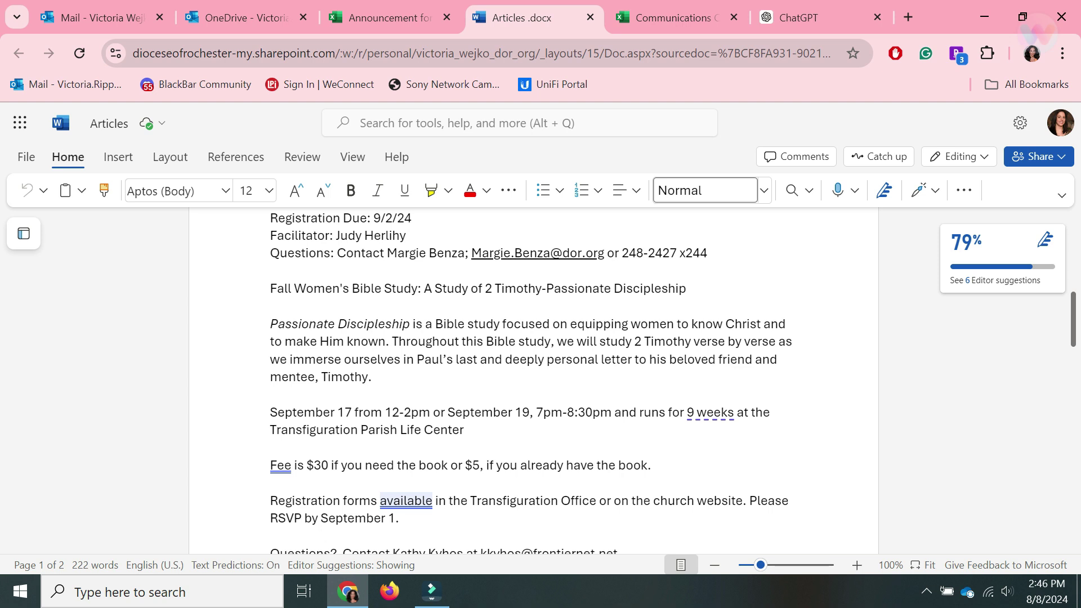